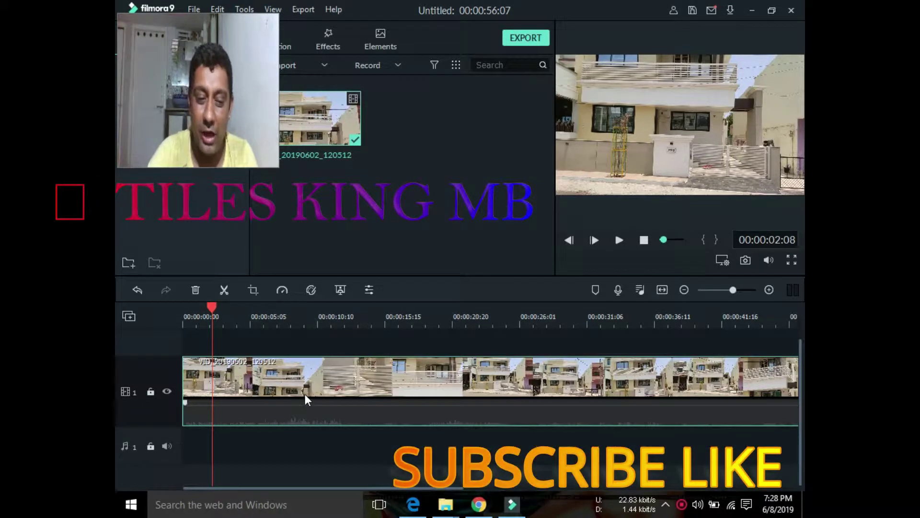
Step: Import the car reves video from the CEMERO folder on drive H and place it on a second video track above the house clip
click(129, 263)
click(407, 169)
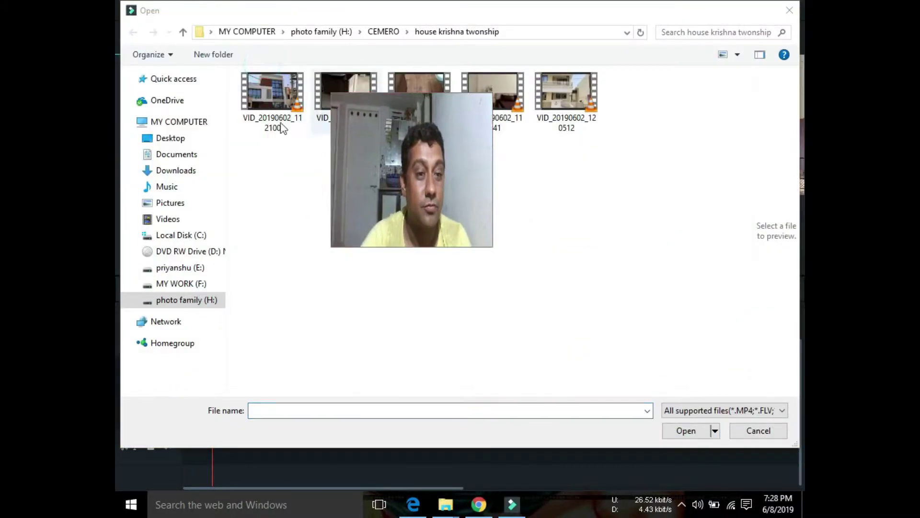
click(185, 301)
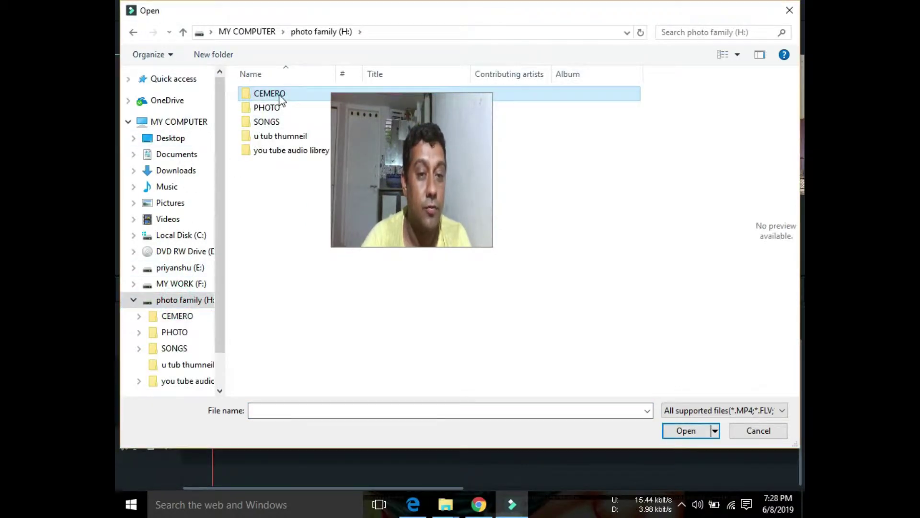
double_click(279, 96)
click(563, 207)
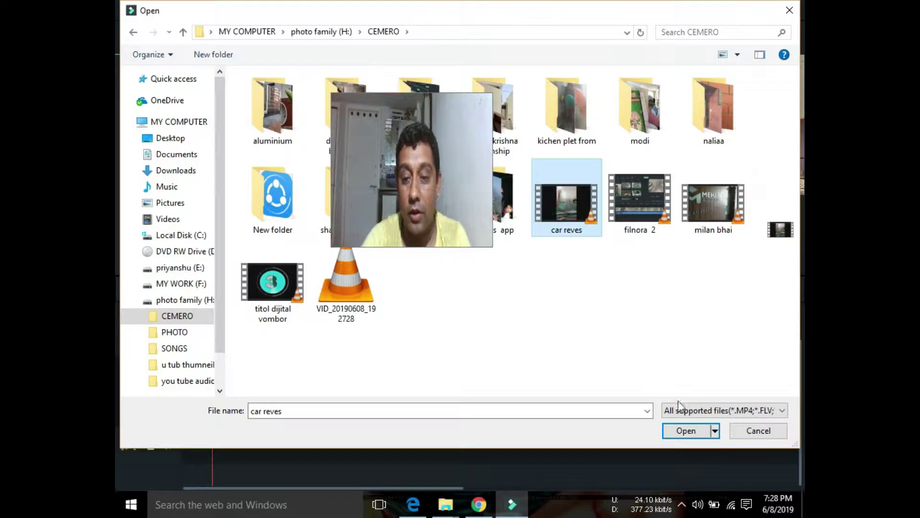
click(680, 429)
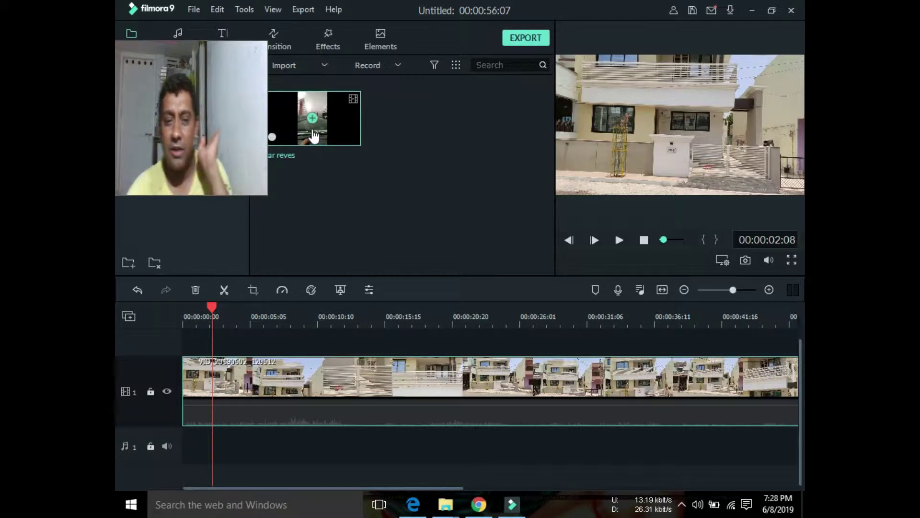
mouse_move(345, 149)
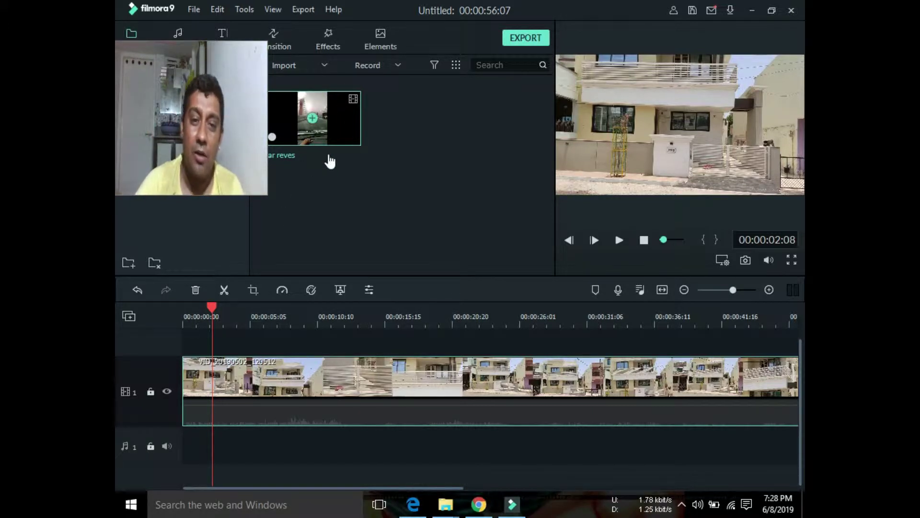
drag(341, 128, 180, 350)
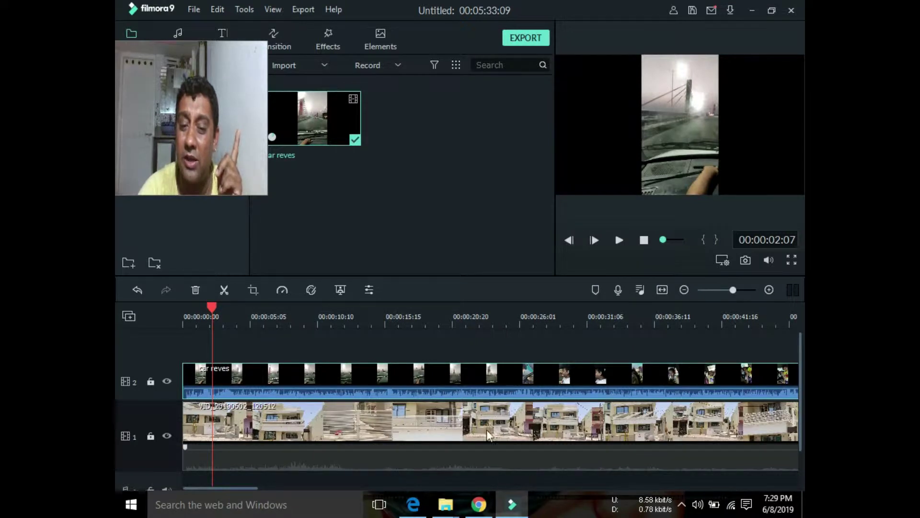
Step: Stretch the car reves clip horizontally in the preview and move its picture back toward the middle of the frame
double_click(689, 126)
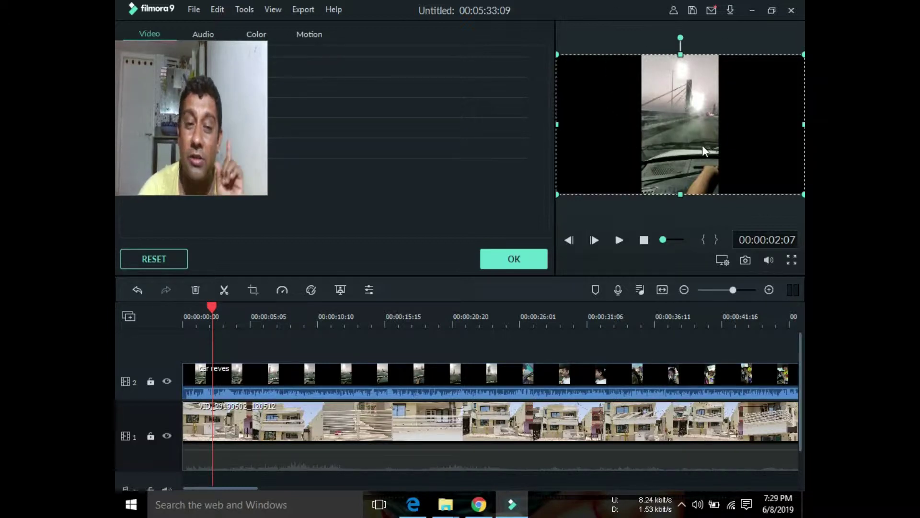
drag(555, 122, 423, 127)
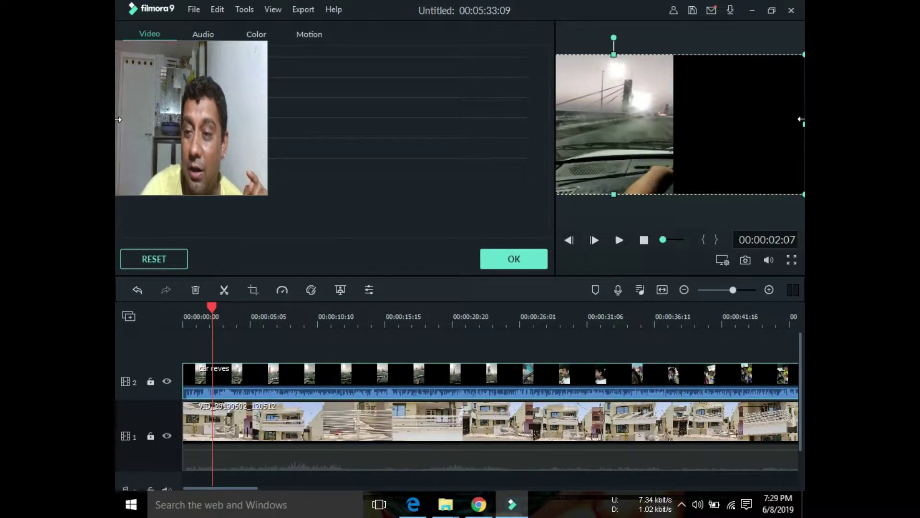
drag(614, 145, 480, 146)
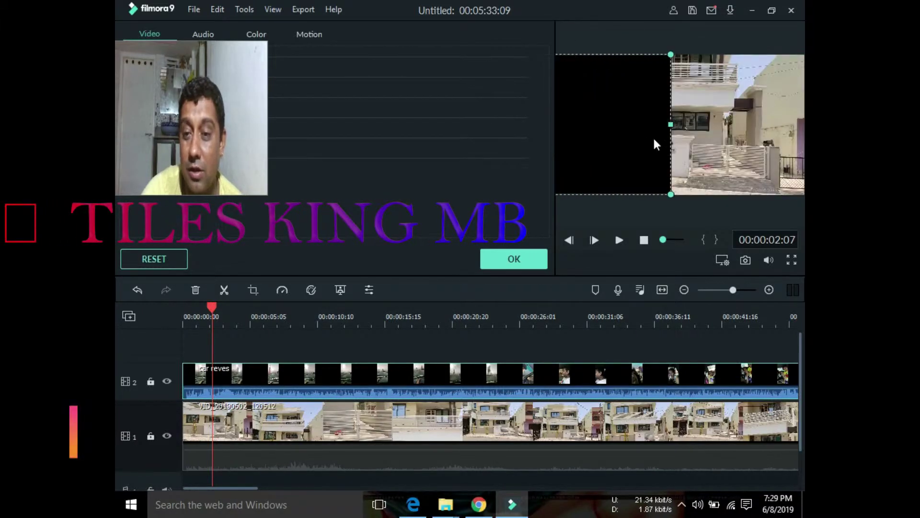
drag(668, 125, 764, 146)
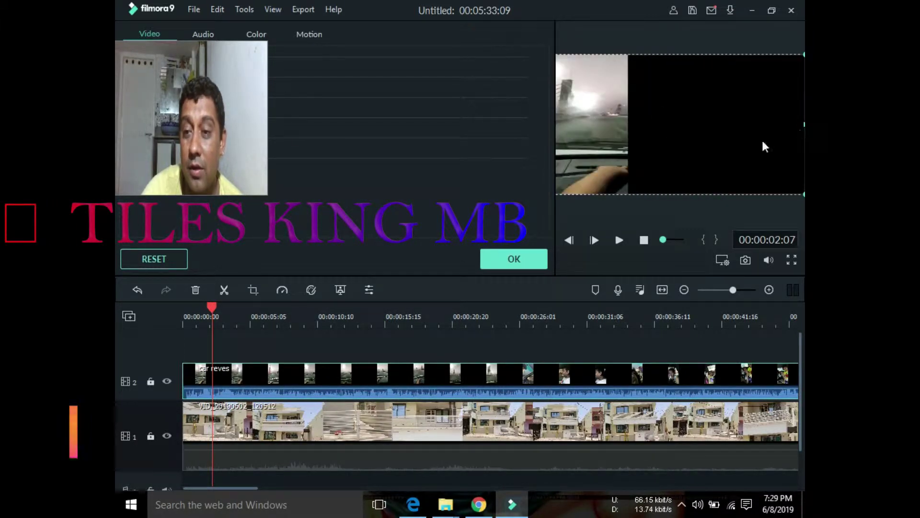
drag(581, 137, 710, 127)
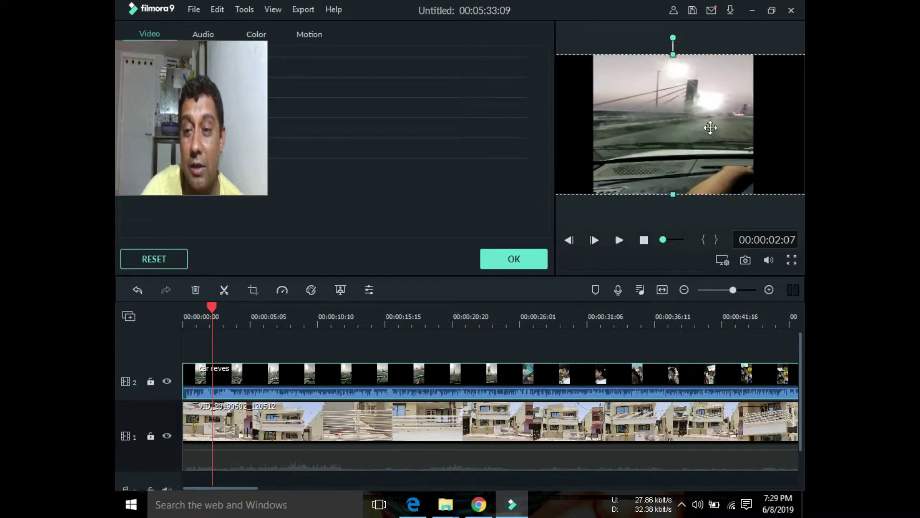
Step: Enlarge the car reves clip beyond the upper and lower frame edges and widen it further
drag(679, 38, 678, 8)
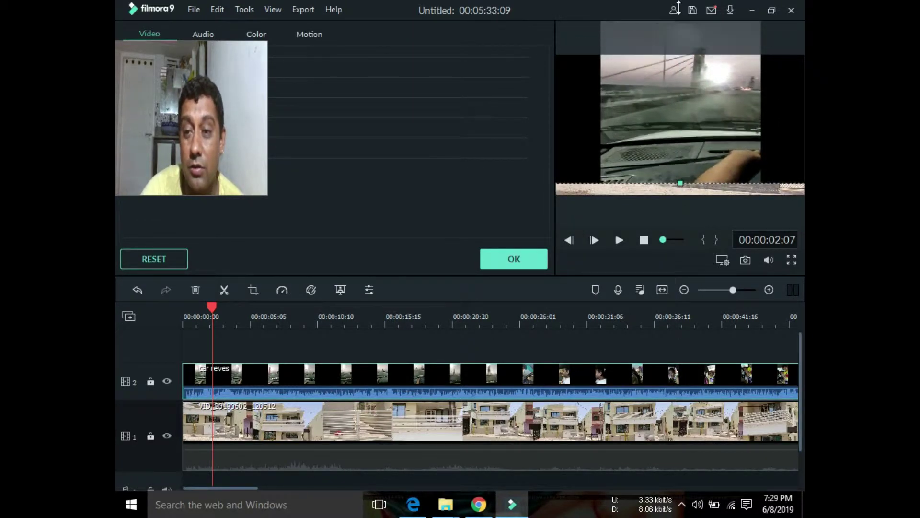
drag(681, 180, 687, 218)
drag(619, 115, 654, 134)
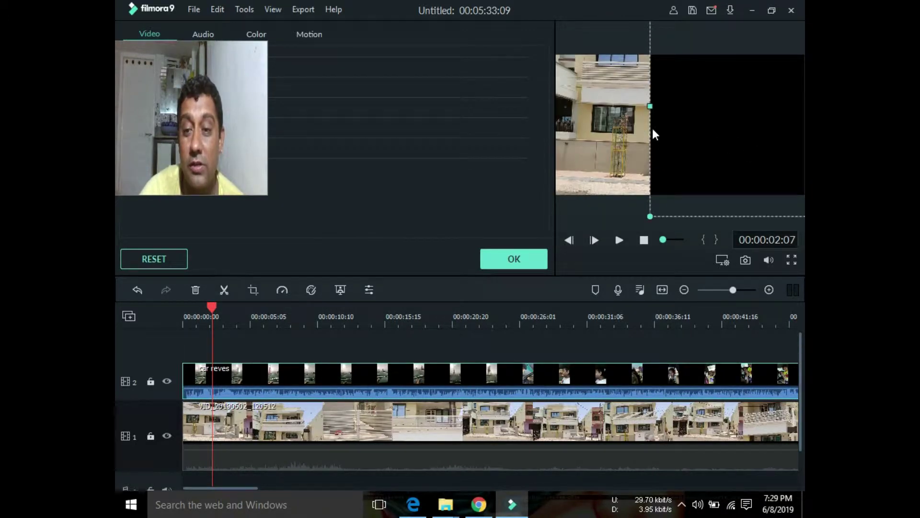
drag(649, 103, 485, 132)
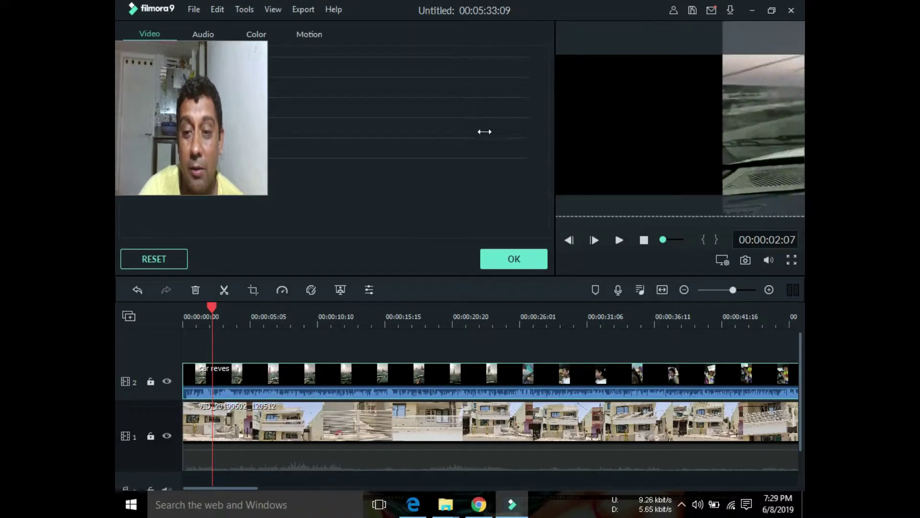
Step: Reposition the enlarged car reves clip and extend its upper edge so the picture is centred and nearly fills the frame
drag(783, 163, 513, 195)
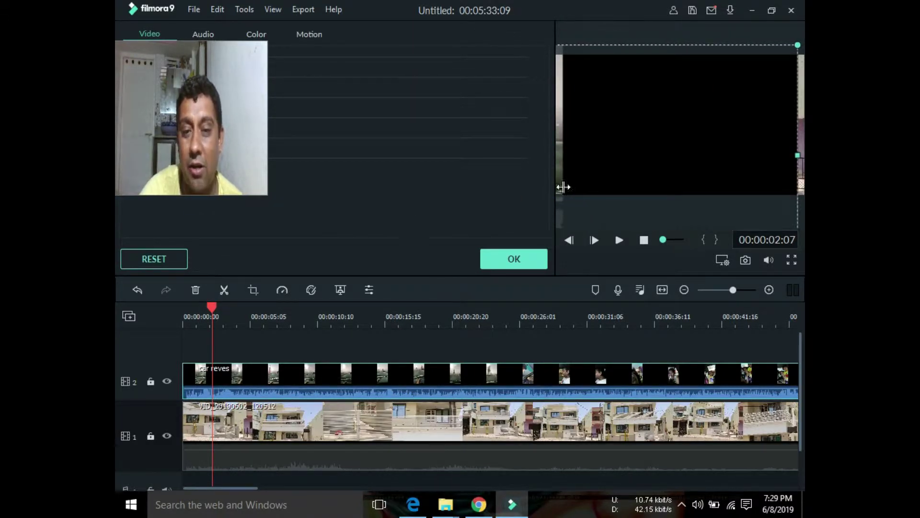
drag(672, 158, 592, 156)
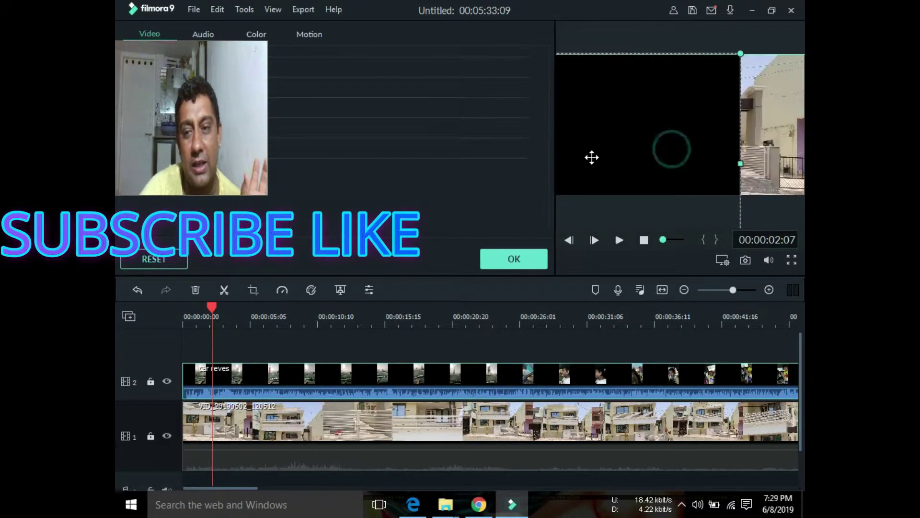
drag(718, 165, 802, 163)
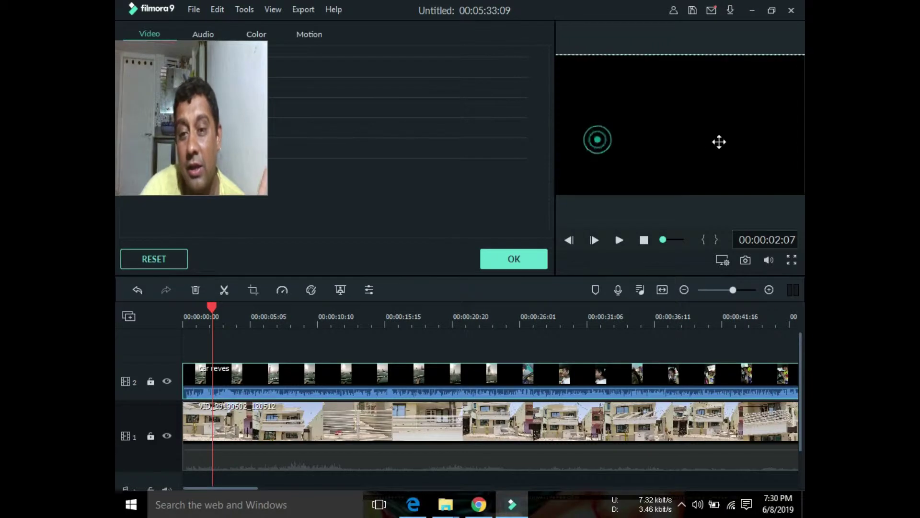
drag(641, 158, 698, 146)
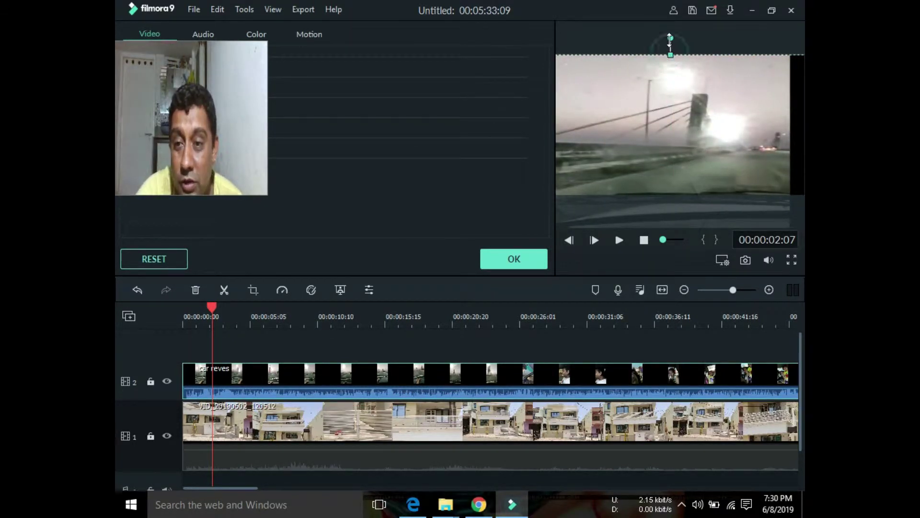
drag(669, 41, 671, 30)
mouse_move(688, 162)
mouse_down()
mouse_move(688, 150)
mouse_move(698, 152)
mouse_move(686, 158)
mouse_move(693, 164)
mouse_up()
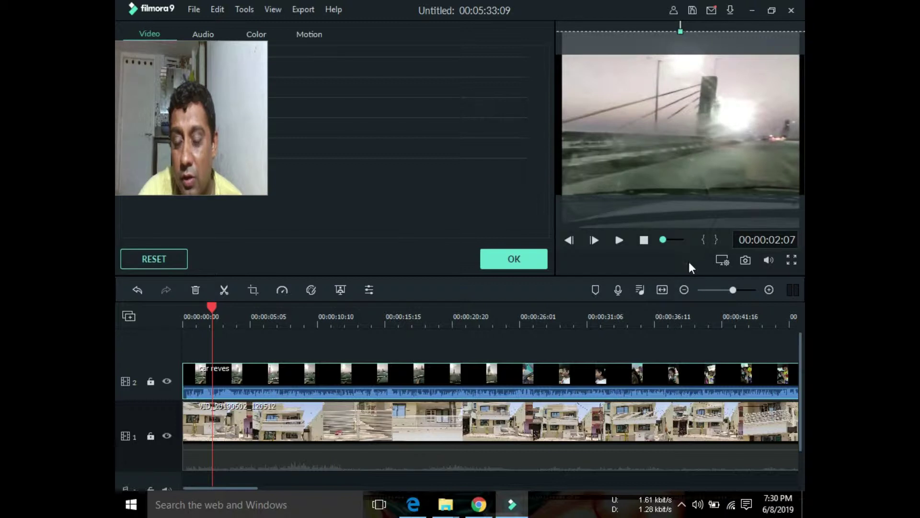
key(Left)
key(Left)
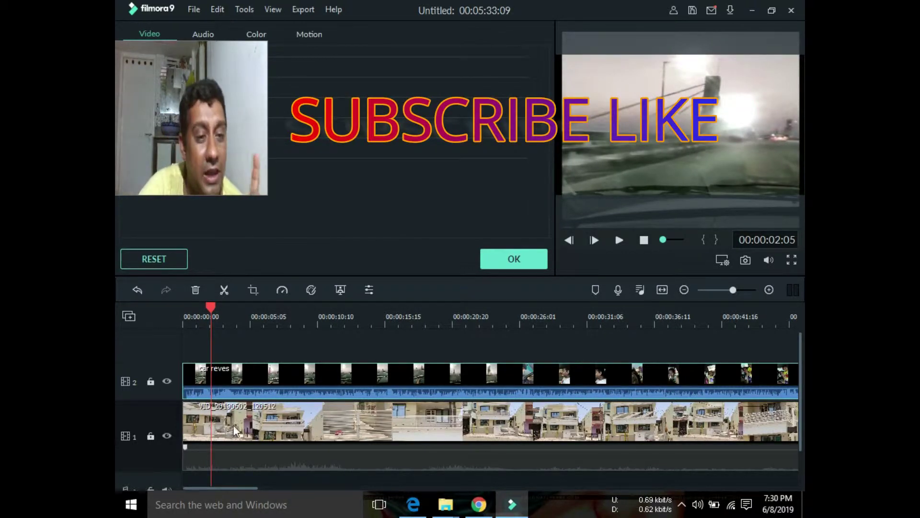
Step: Delete the house clip VID_20190602_120512 from video track 1
click(333, 425)
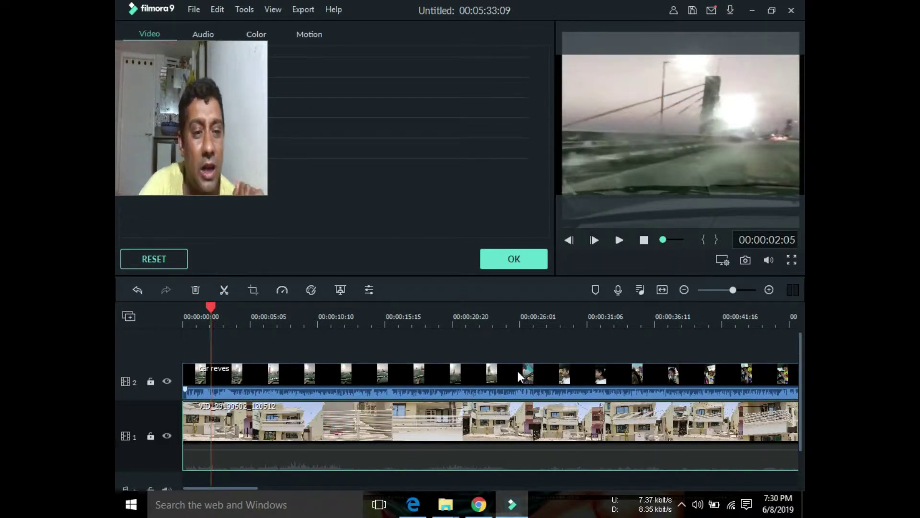
right_click(352, 429)
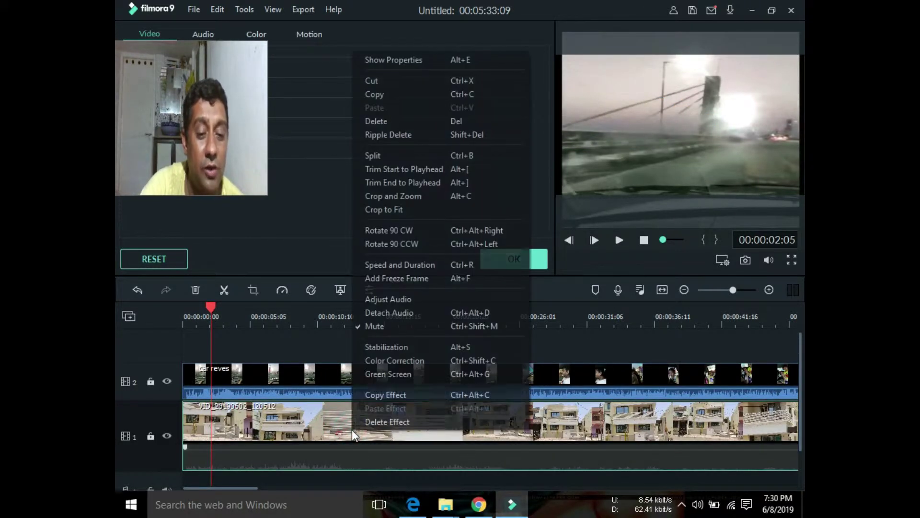
click(389, 121)
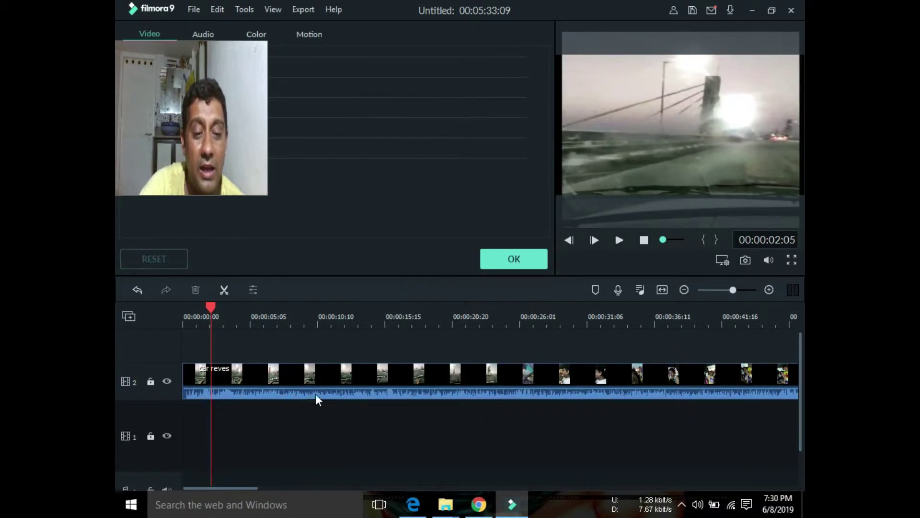
Step: Play back the stretched car reves clip to check its framing, and confirm its video settings
click(668, 127)
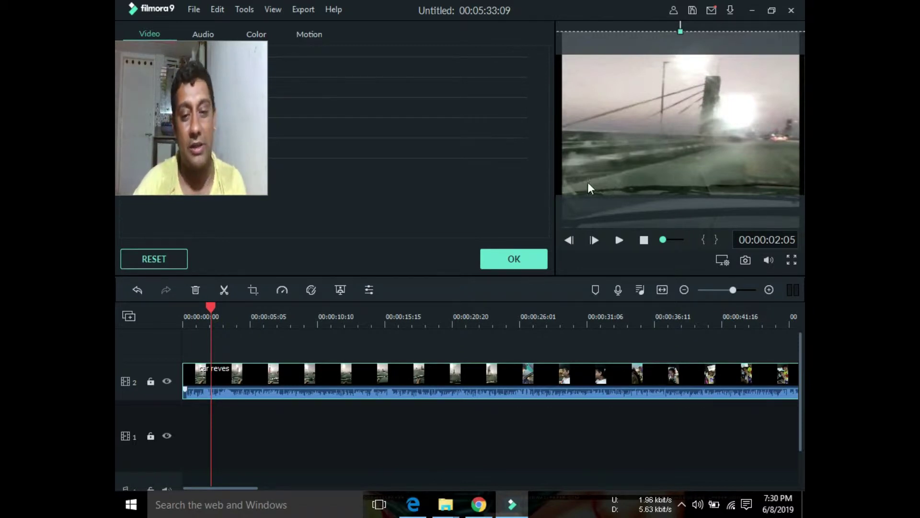
click(620, 240)
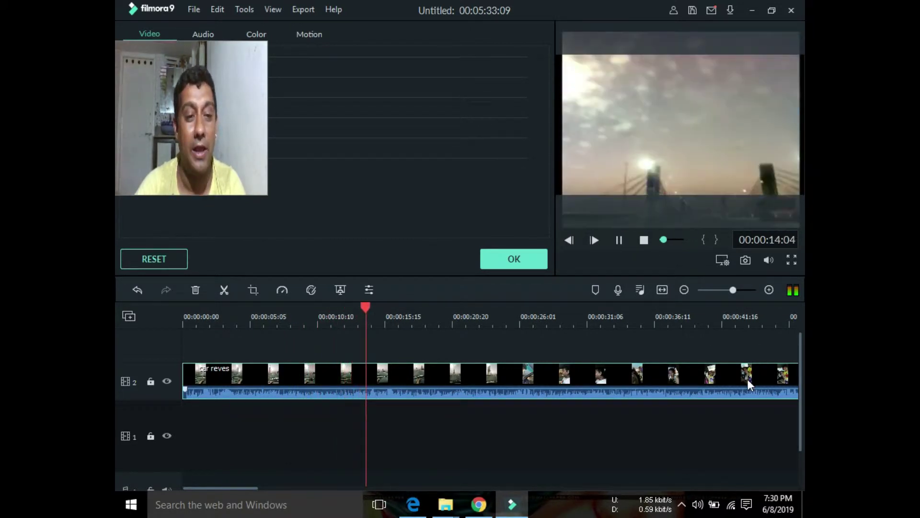
click(620, 240)
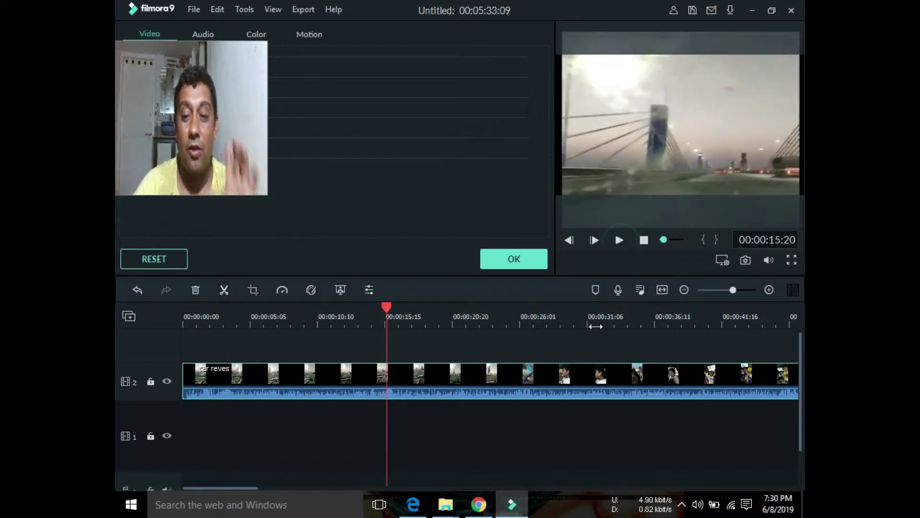
click(497, 267)
Step: Reverse the car reves clip and accept creating a proxy file for it
click(428, 386)
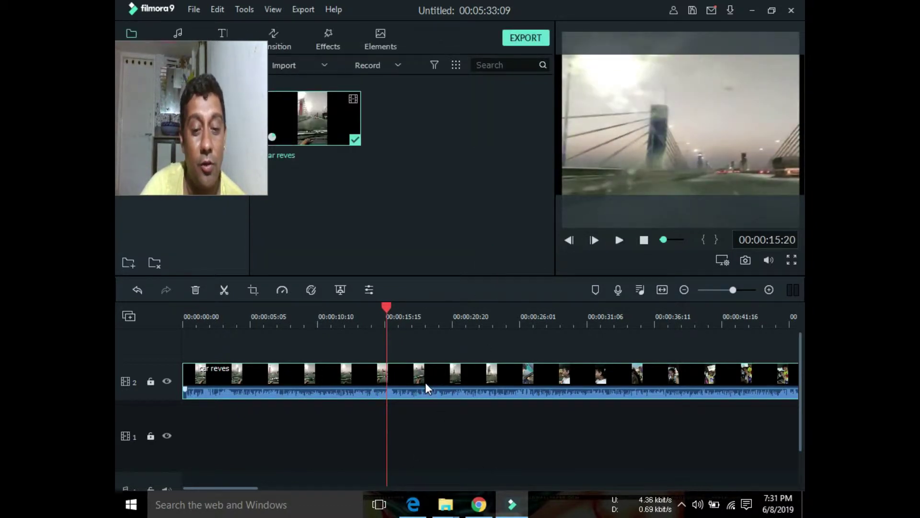
click(281, 294)
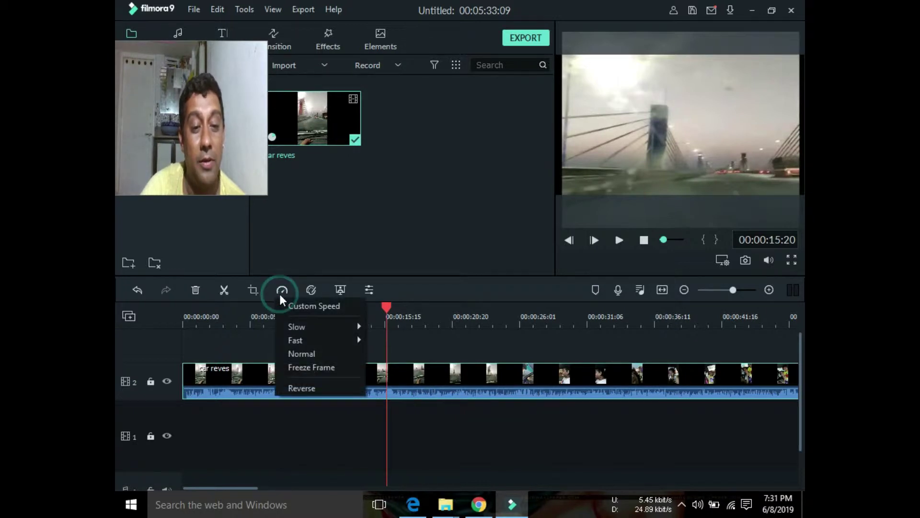
click(301, 388)
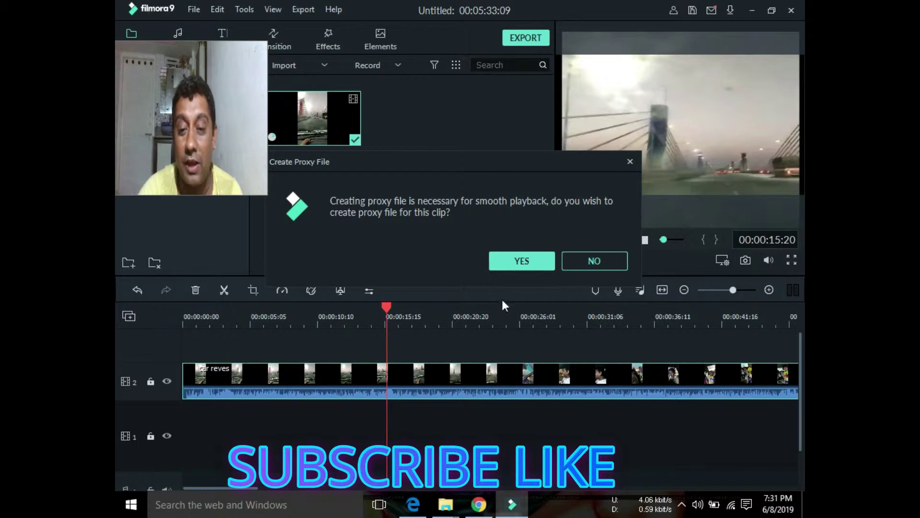
click(520, 264)
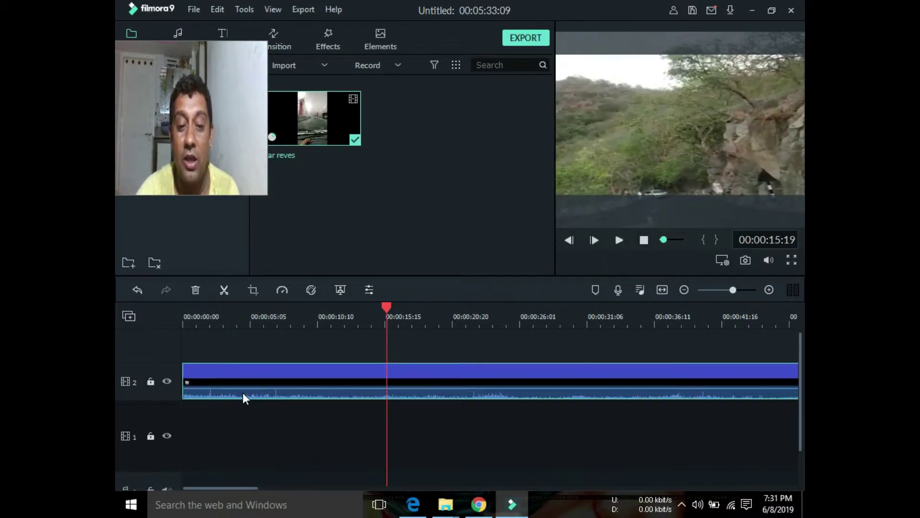
Step: Fit the whole reversed clip in the timeline view and play it to check the backward motion
click(723, 288)
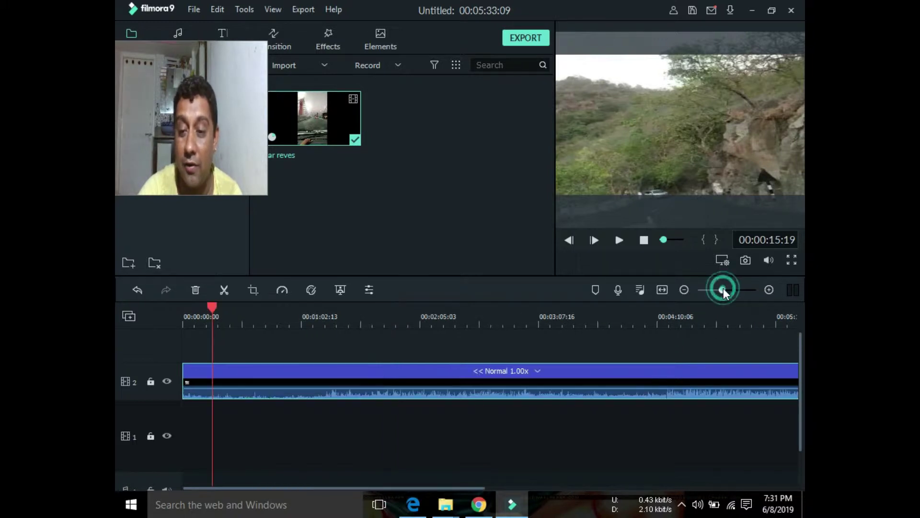
click(713, 289)
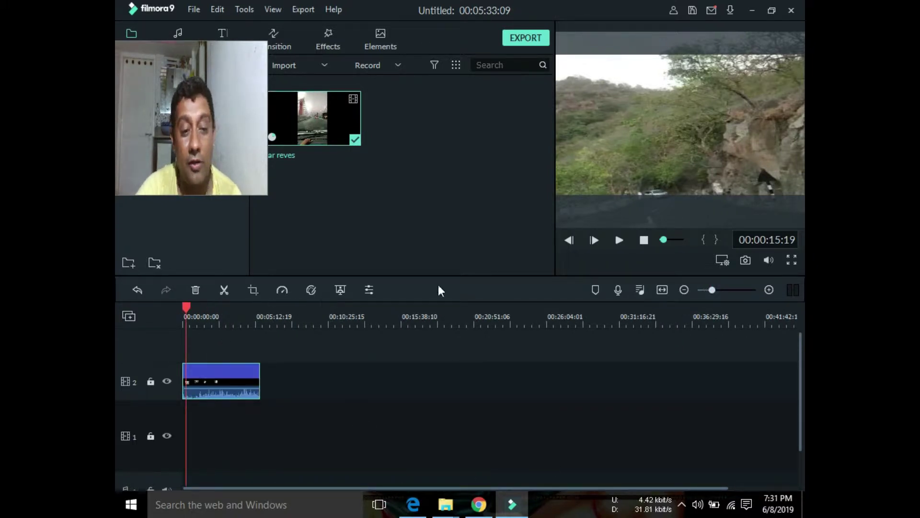
click(617, 238)
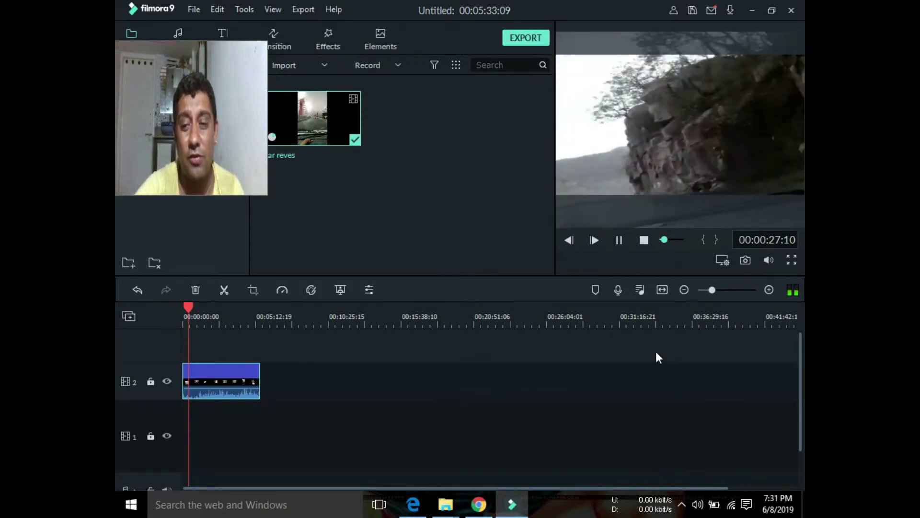
click(619, 240)
Step: Speed up the reversed car reves clip with the Fast 8x preset
click(282, 290)
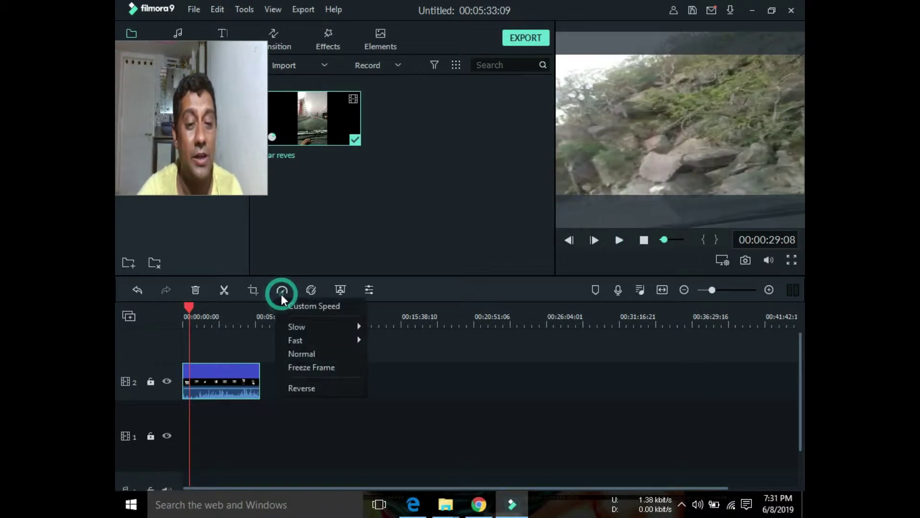
mouse_move(294, 340)
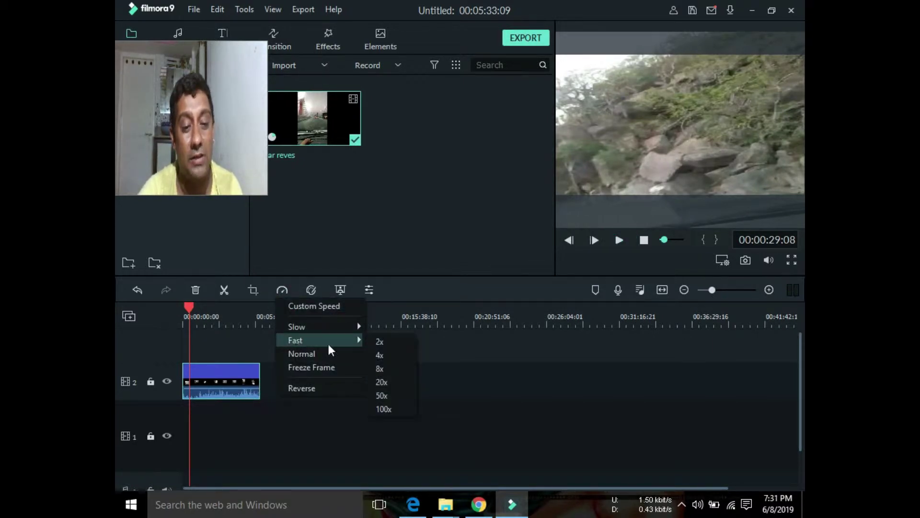
click(386, 367)
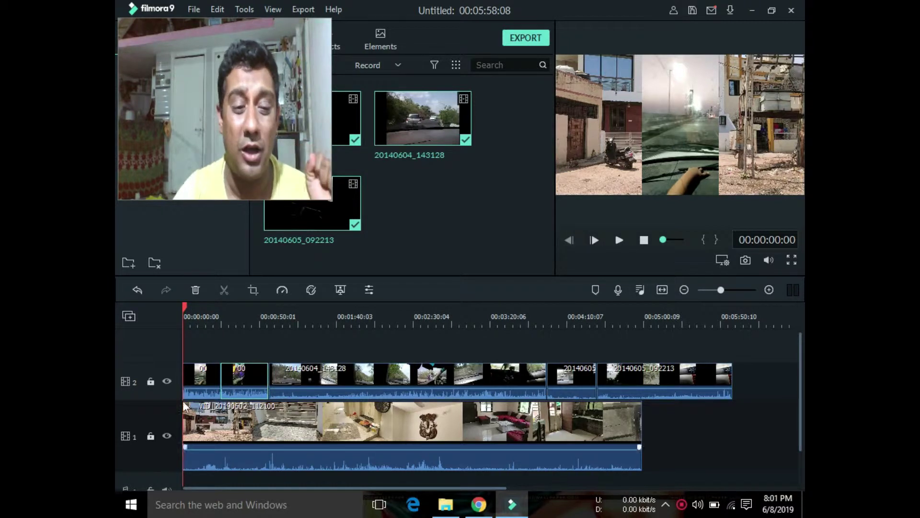
Step: Toggle the output of video tracks 2 and 1 off and on to compare the preview with and without them
click(166, 382)
click(166, 382)
click(166, 381)
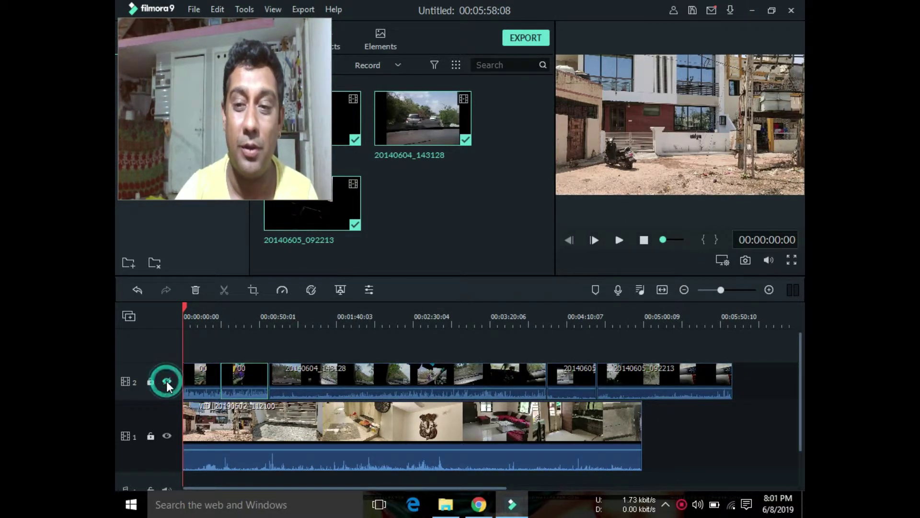
click(166, 381)
click(166, 381)
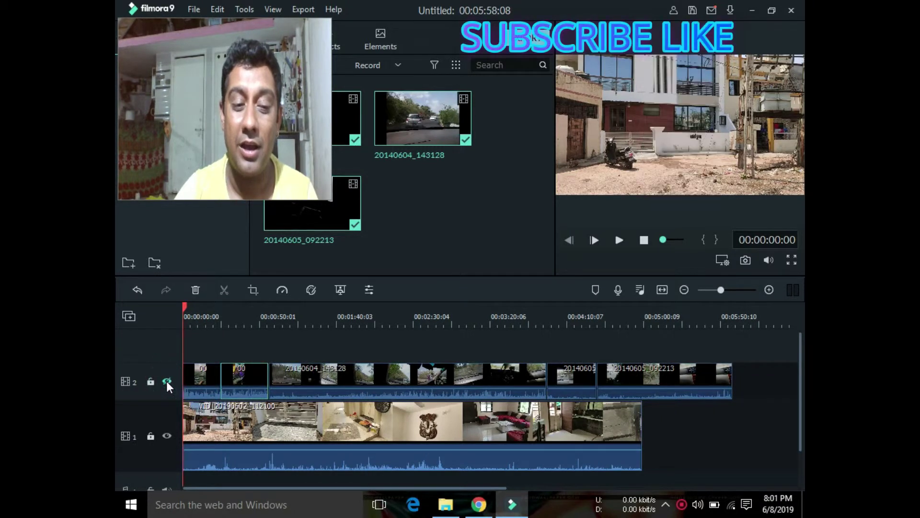
click(166, 381)
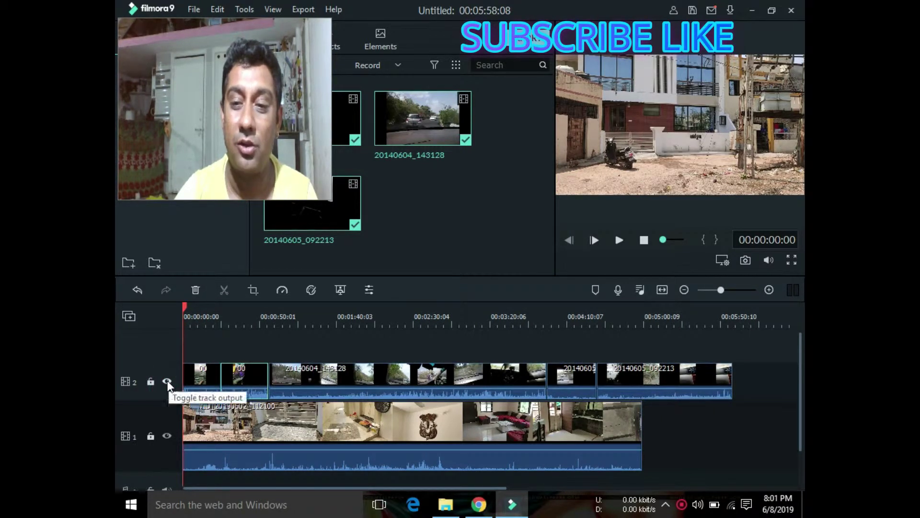
click(166, 435)
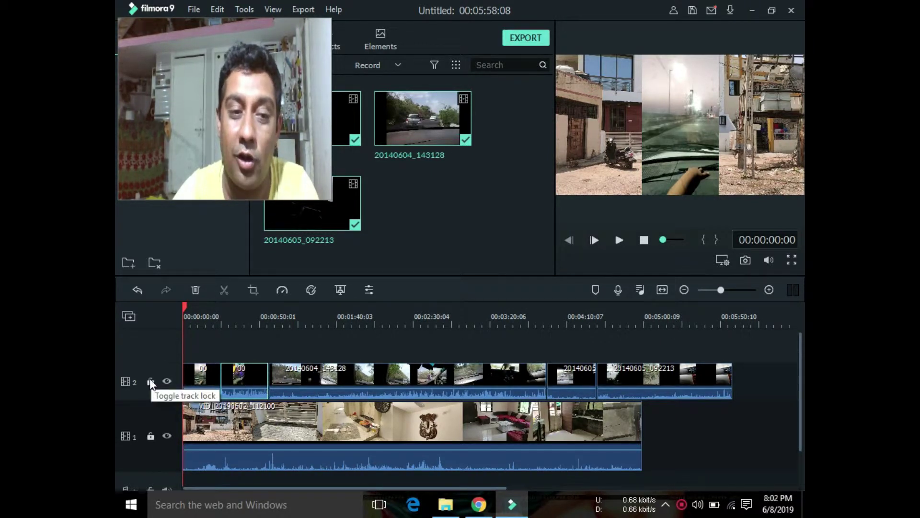
Step: Lock and unlock video track 1, and toggle its output off and back on
click(151, 436)
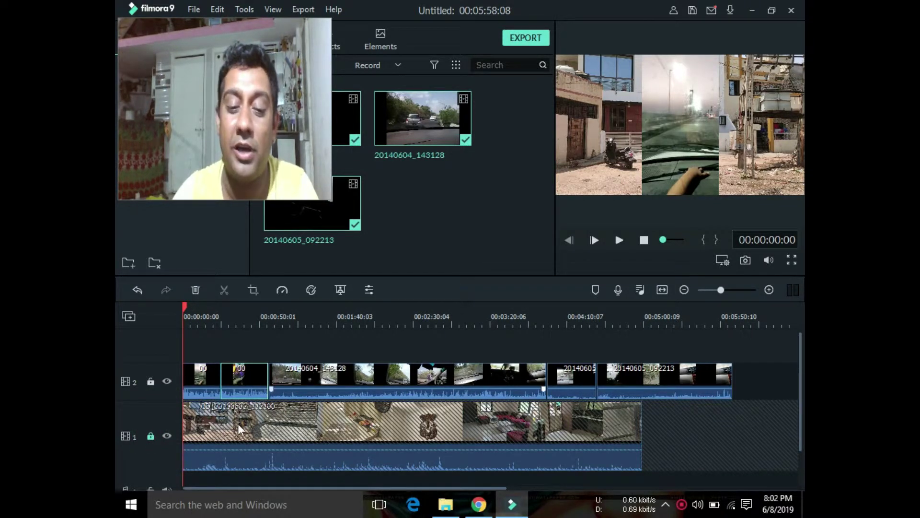
click(149, 434)
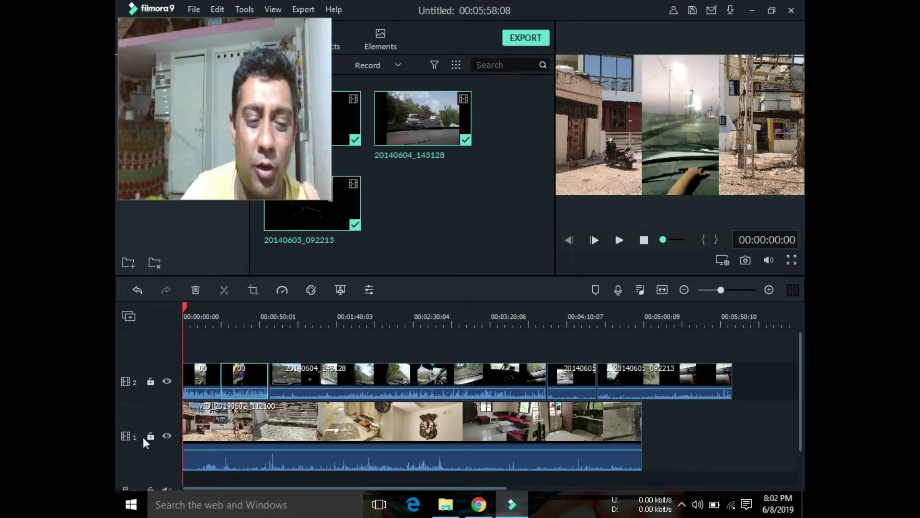
click(169, 435)
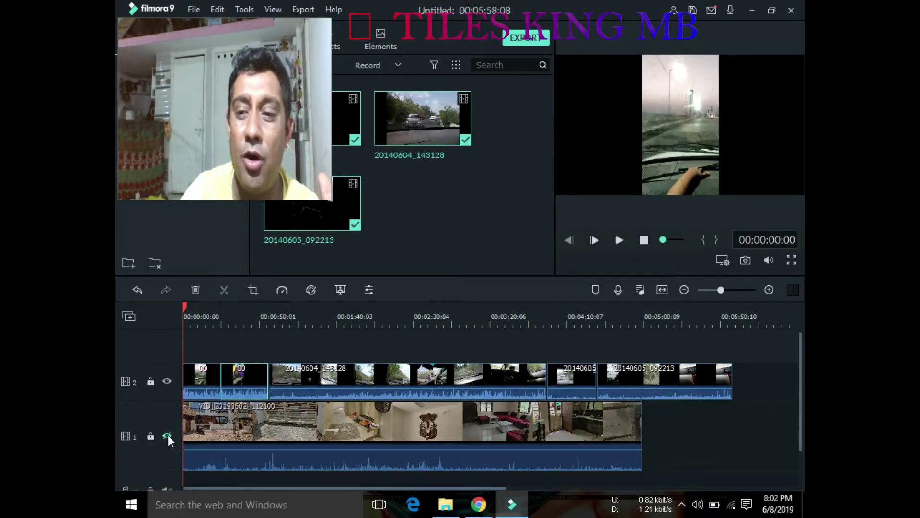
click(167, 435)
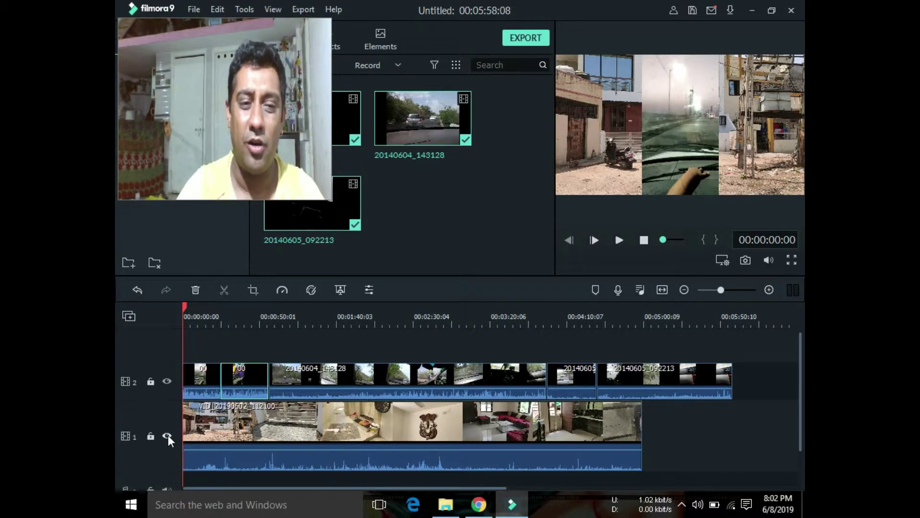
click(167, 435)
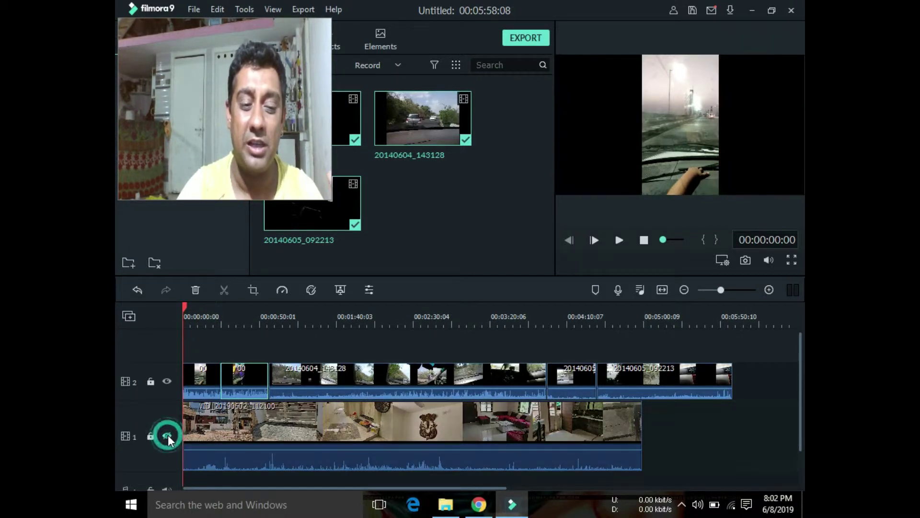
click(167, 435)
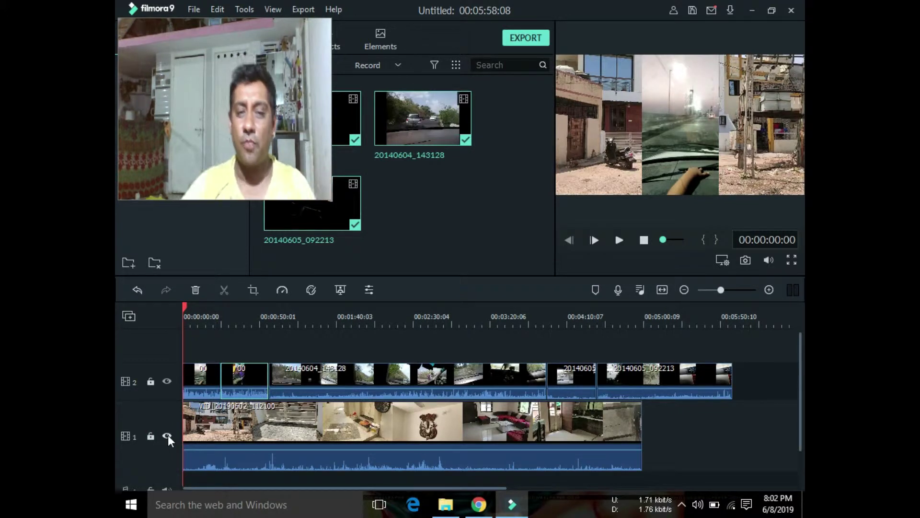
Step: Stretch the first clip on video track 2 to the full frame width and slightly past its upper and lower edges
double_click(674, 129)
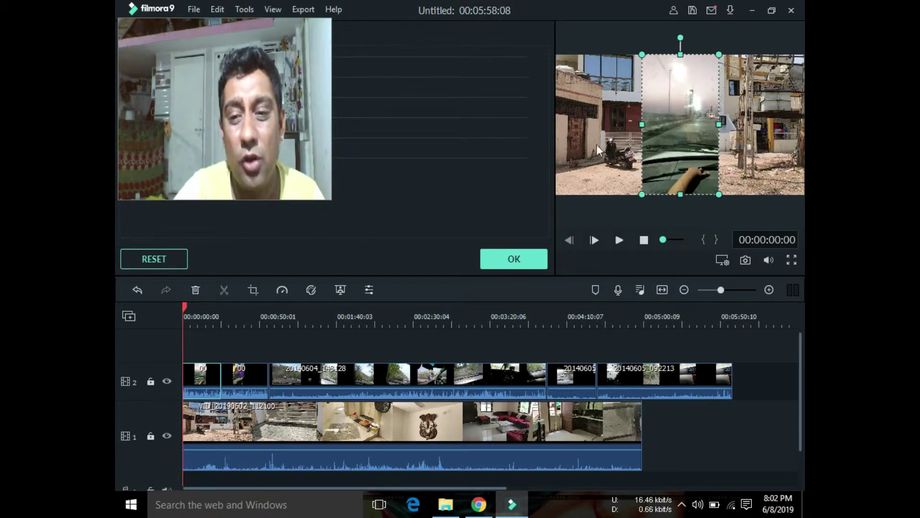
drag(641, 123, 555, 134)
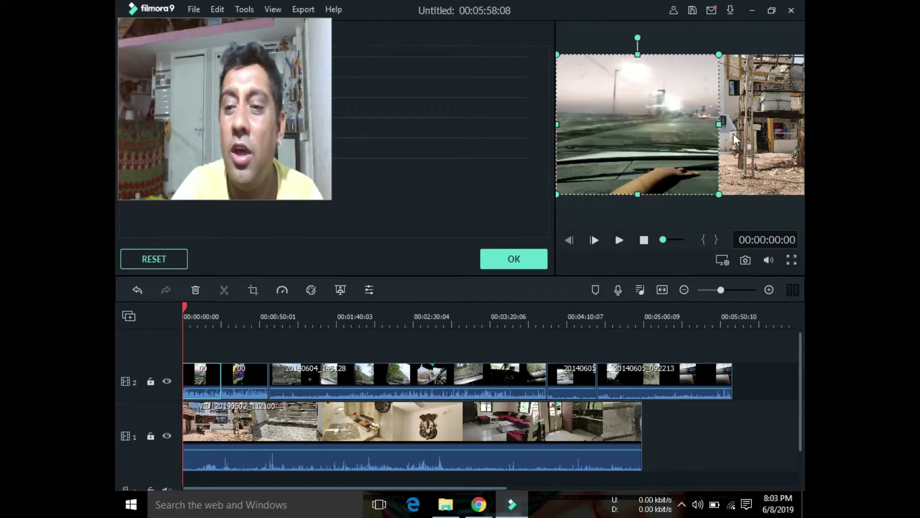
drag(719, 124, 801, 119)
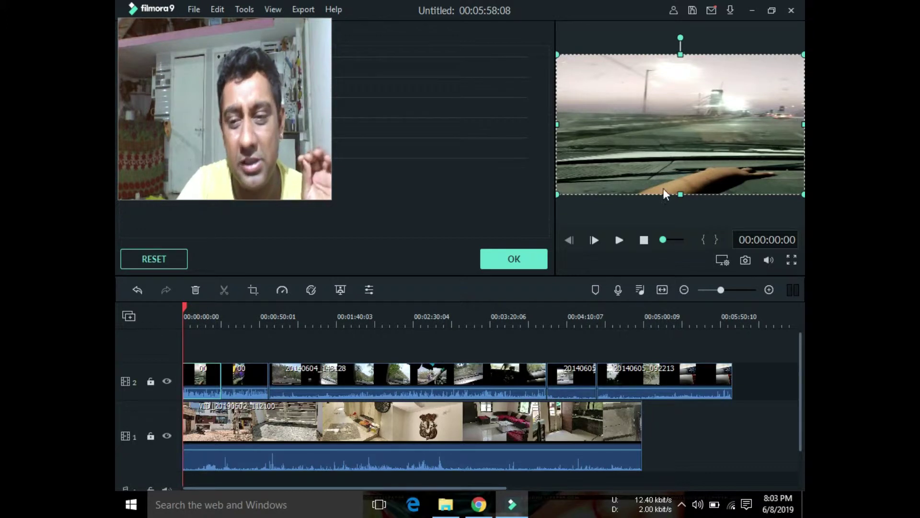
mouse_move(681, 194)
mouse_down()
mouse_move(680, 221)
mouse_move(680, 201)
mouse_up()
click(681, 48)
drag(681, 48, 681, 28)
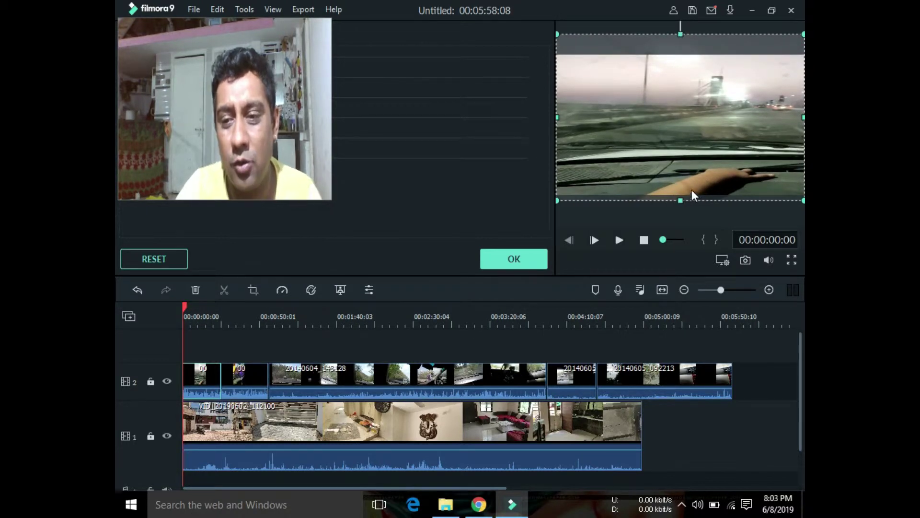
drag(680, 200, 680, 204)
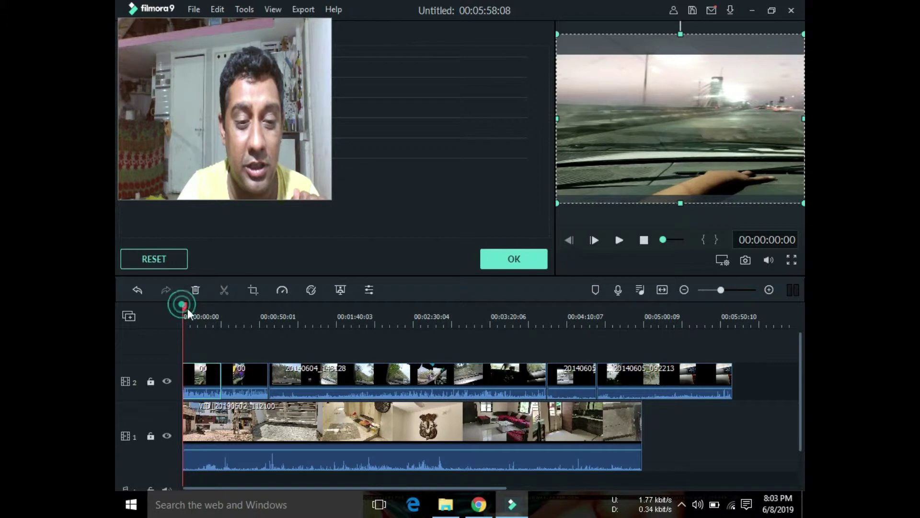
Step: Select the second clip on video track 2 at 00:00:31:17, locking video track 1 only while picking it
drag(185, 306, 231, 313)
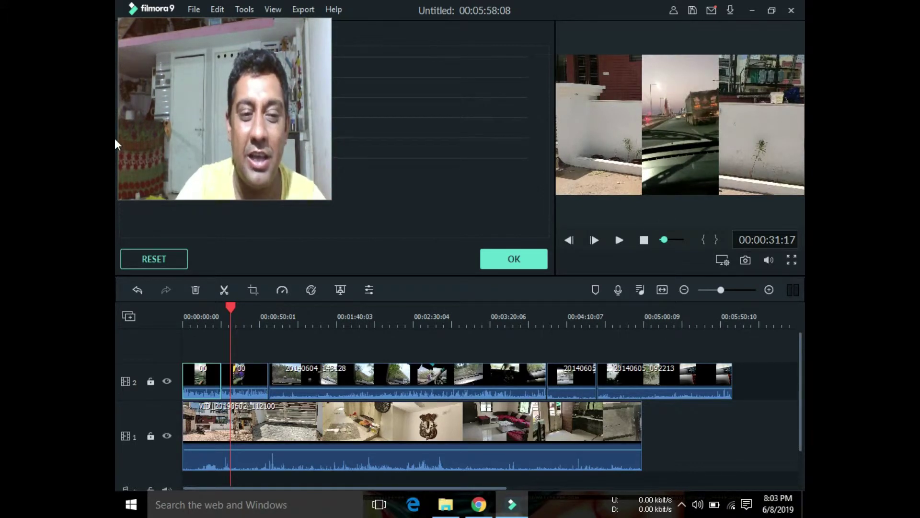
click(703, 147)
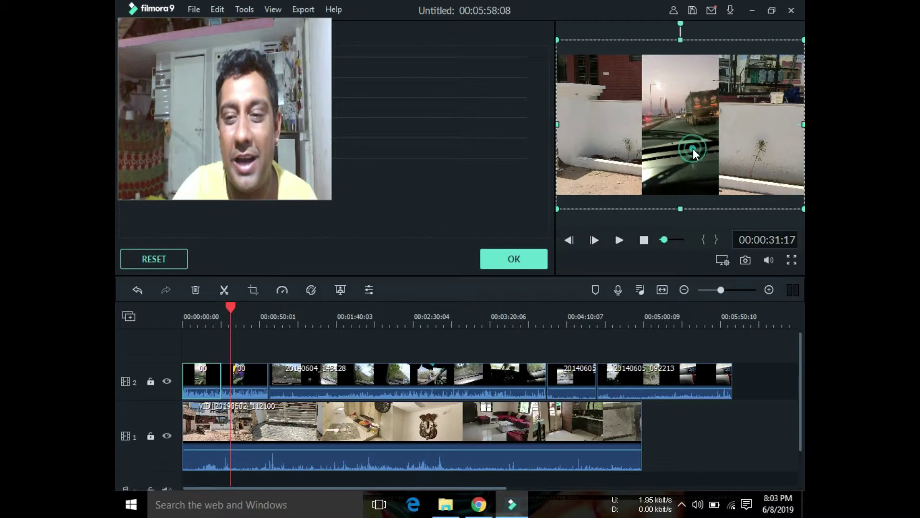
click(675, 125)
click(597, 149)
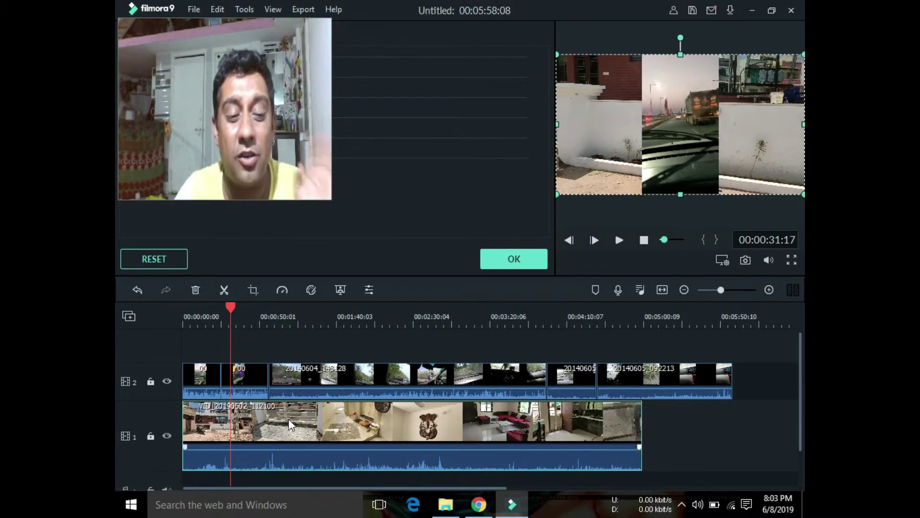
click(149, 435)
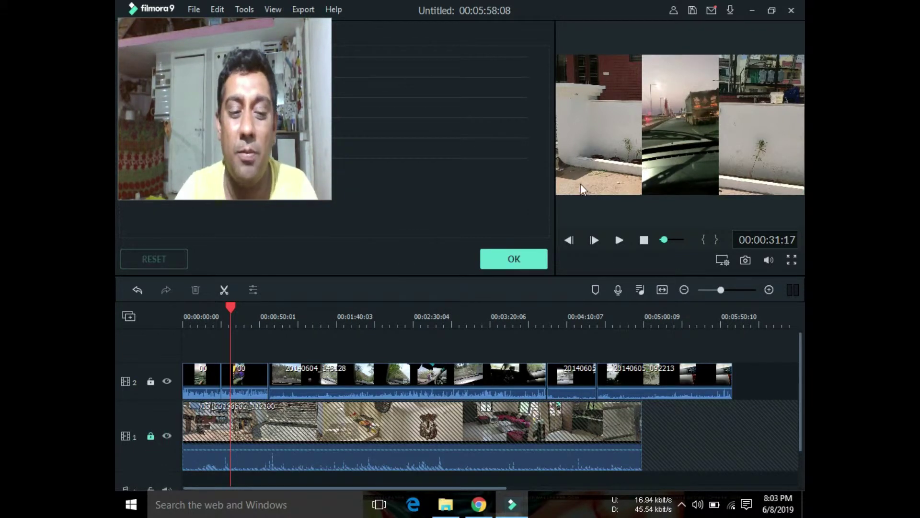
click(595, 149)
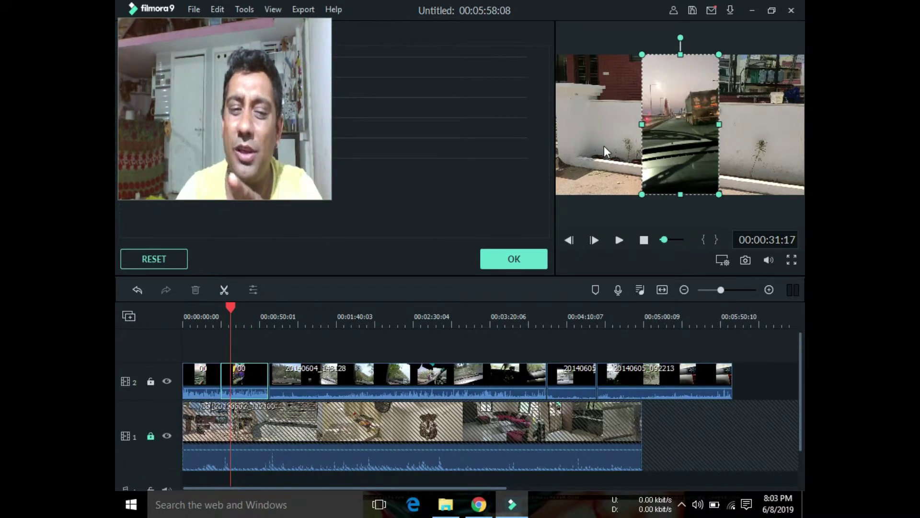
click(151, 436)
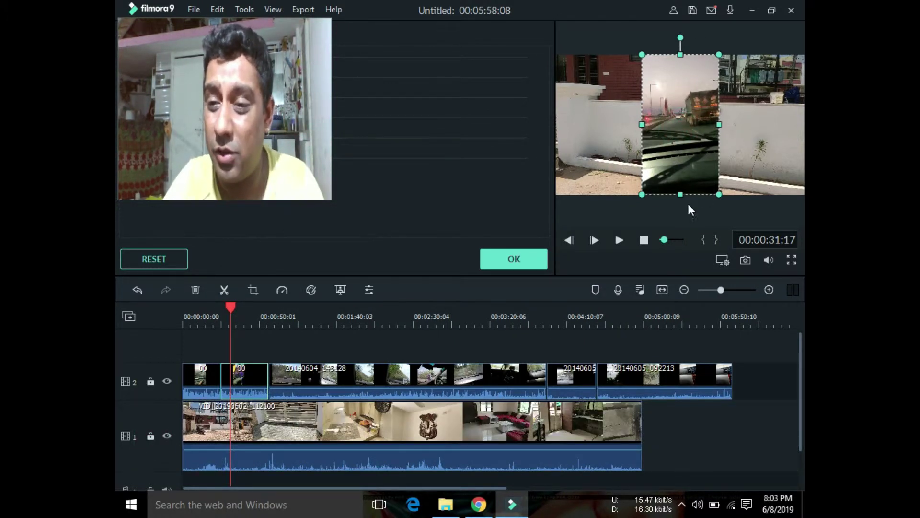
Step: Stretch the second clip on video track 2 across the frame width and past its upper and lower edges
drag(642, 125, 541, 138)
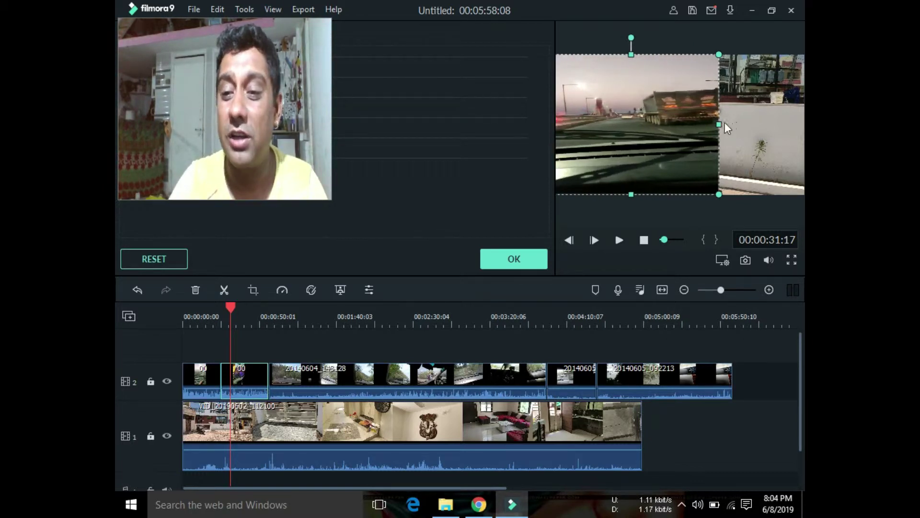
drag(721, 123, 797, 111)
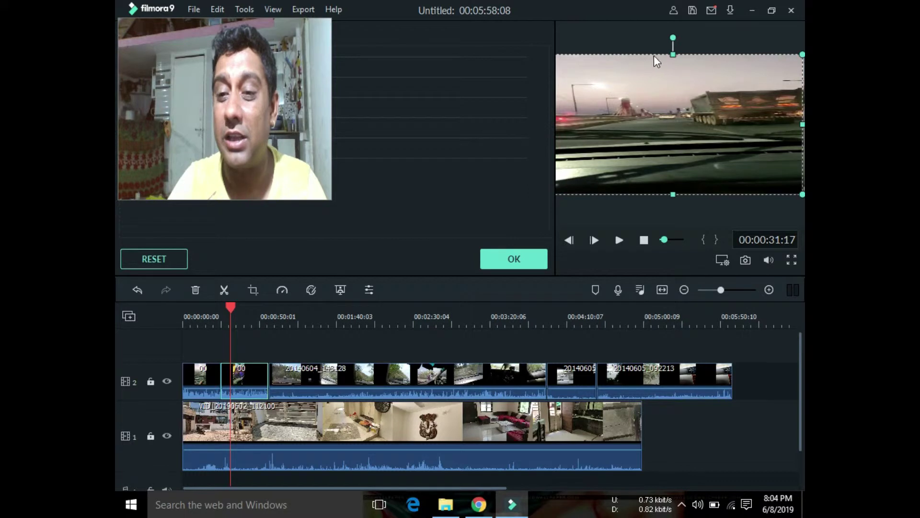
drag(673, 48, 673, 29)
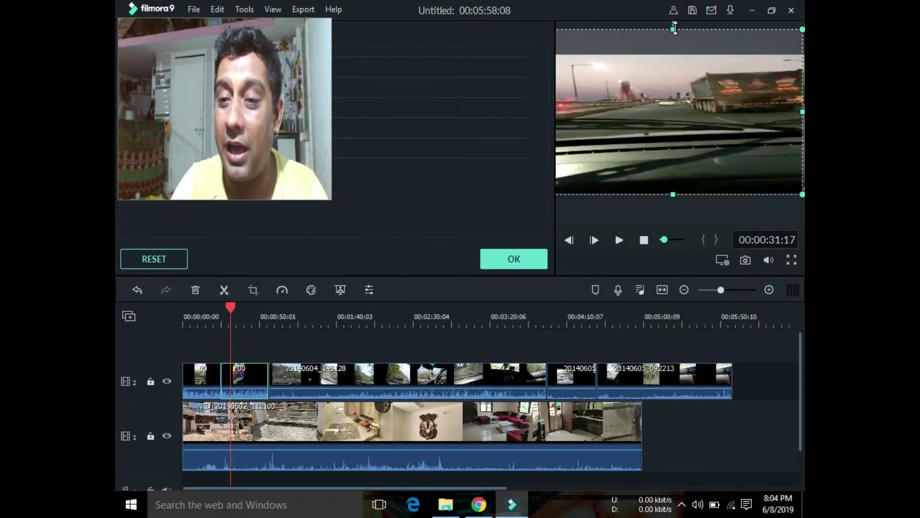
drag(675, 194, 680, 216)
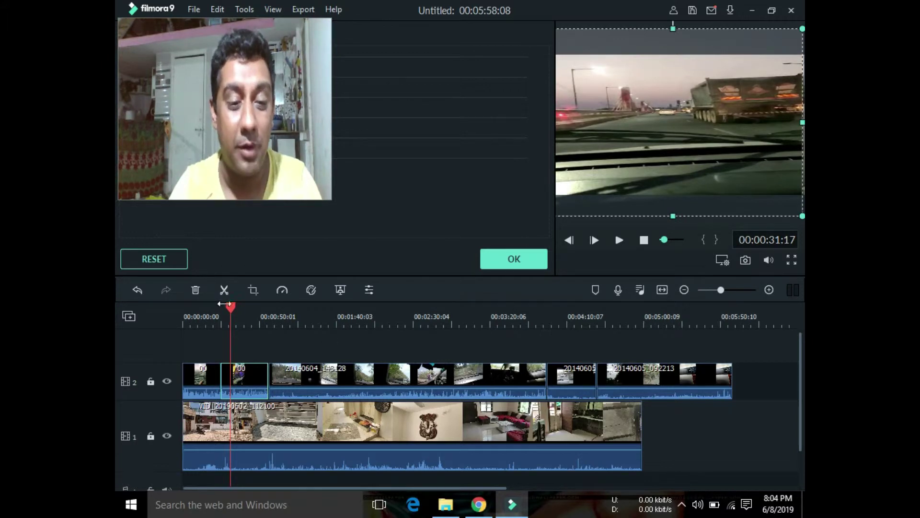
Step: Stretch clip 20140604_143128 on video track 2 to cover the whole frame, with the playhead at 00:01:27:23
drag(228, 309, 318, 319)
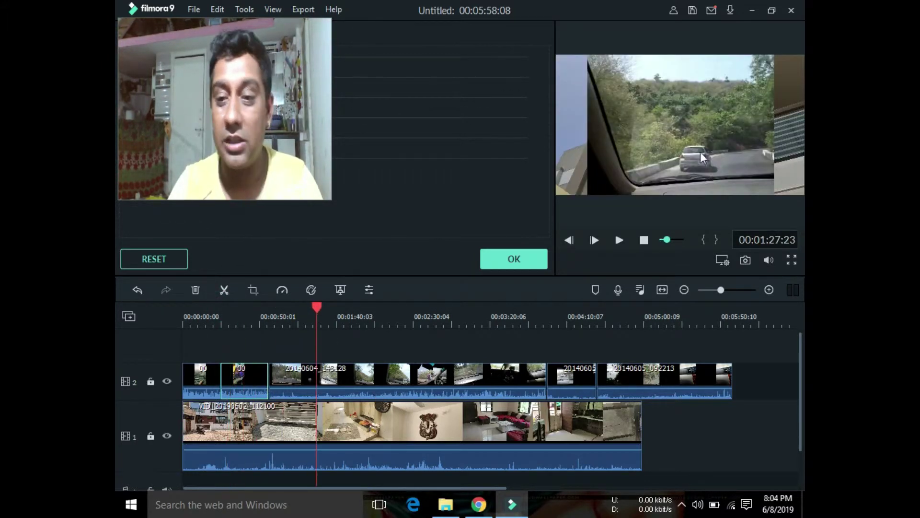
click(705, 134)
click(677, 119)
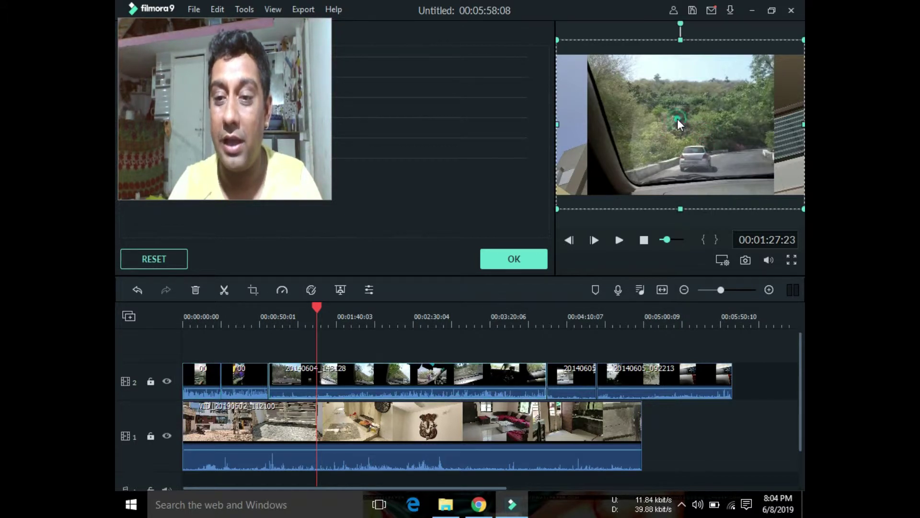
click(677, 119)
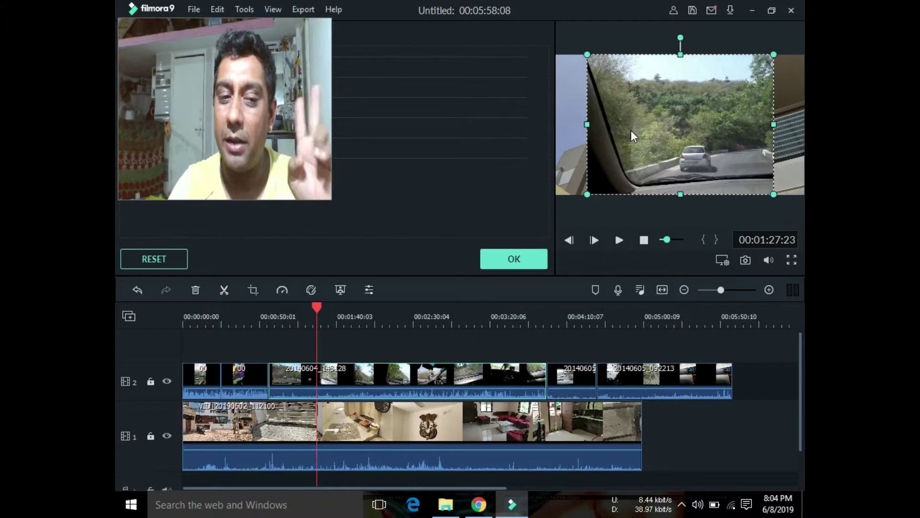
drag(587, 126, 556, 131)
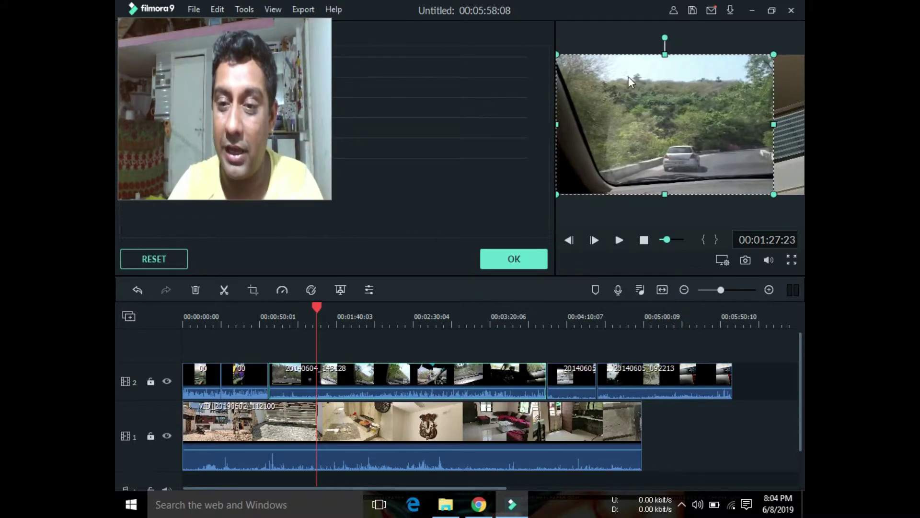
drag(663, 54, 664, 38)
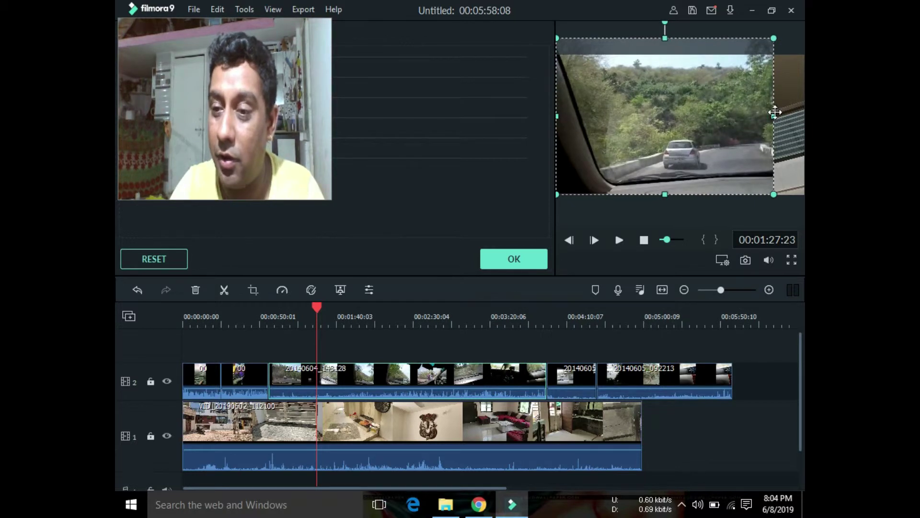
drag(774, 116, 798, 127)
drag(679, 191, 679, 206)
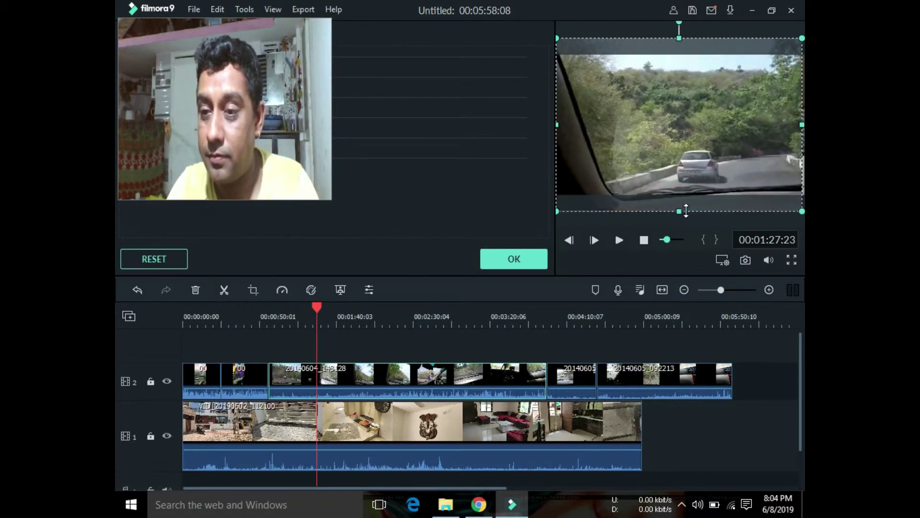
drag(797, 120, 800, 119)
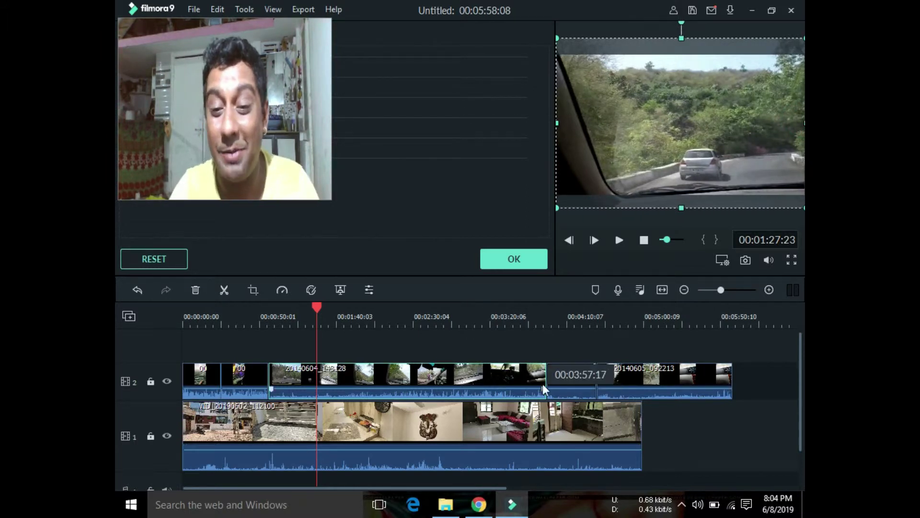
Step: Select the short 20140605 clip on video track 2 at 00:04:08:01 for resizing and lock video track 1
drag(315, 309, 563, 359)
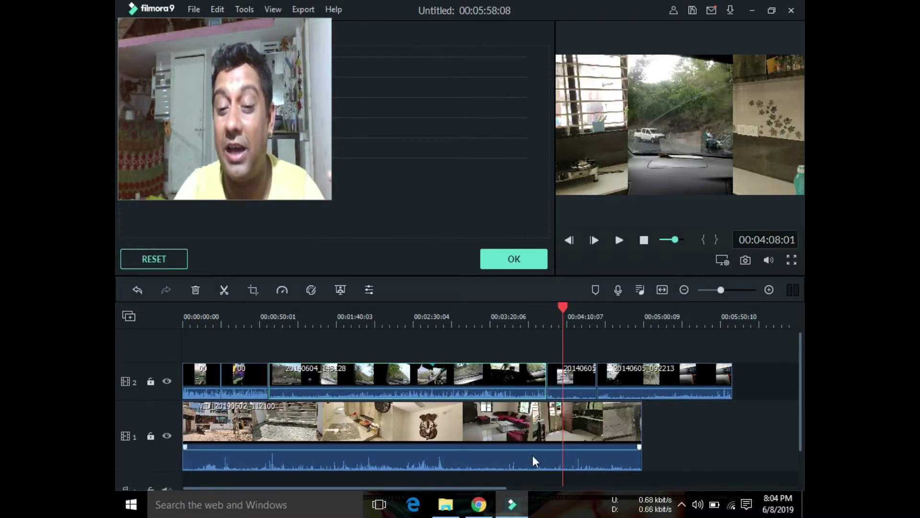
click(526, 264)
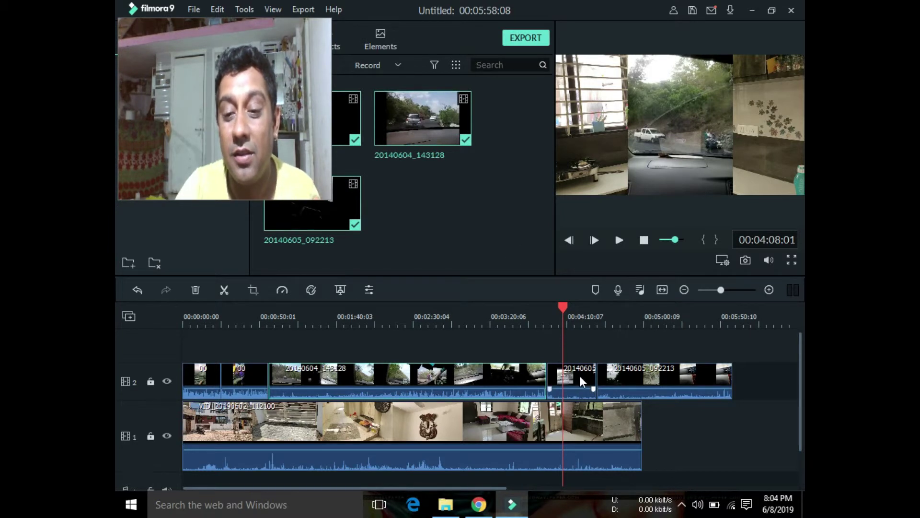
double_click(671, 134)
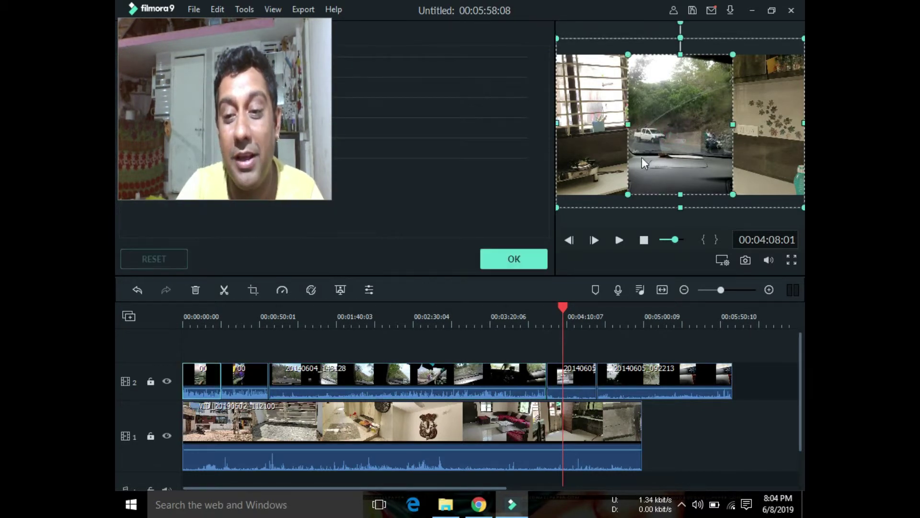
click(659, 138)
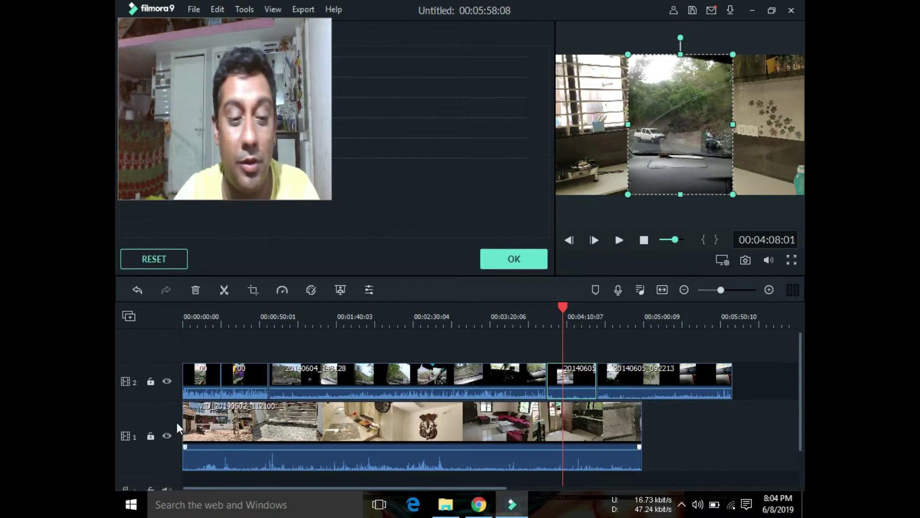
click(152, 436)
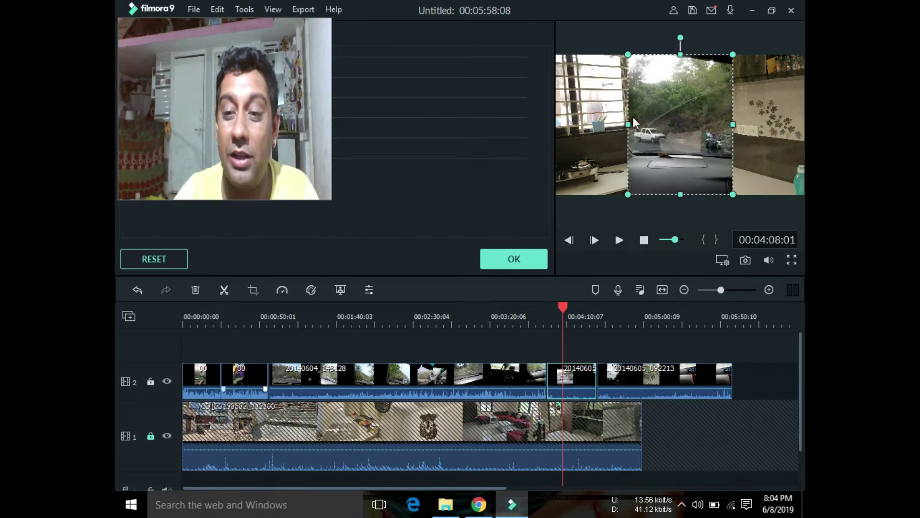
Step: Stretch the short 20140605 clip across the full frame width and past its upper and lower edges
drag(627, 126, 540, 144)
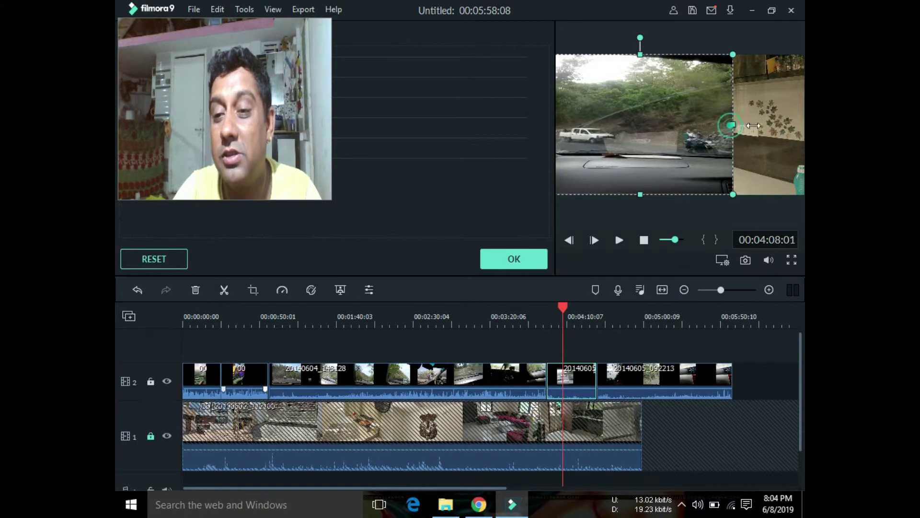
drag(753, 126, 801, 121)
drag(679, 55, 678, 20)
drag(680, 193, 685, 210)
Step: Stretch the last clip on video track 2, 20140605_092213, to cover the whole frame width and extend past its upper and lower edges
click(643, 382)
drag(615, 125, 544, 144)
drag(637, 192, 638, 211)
drag(634, 55, 635, 24)
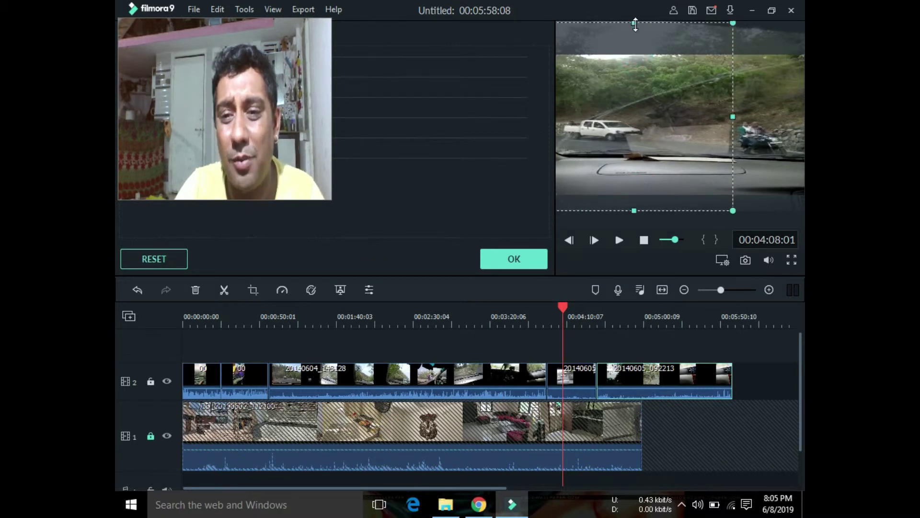
drag(734, 115, 800, 122)
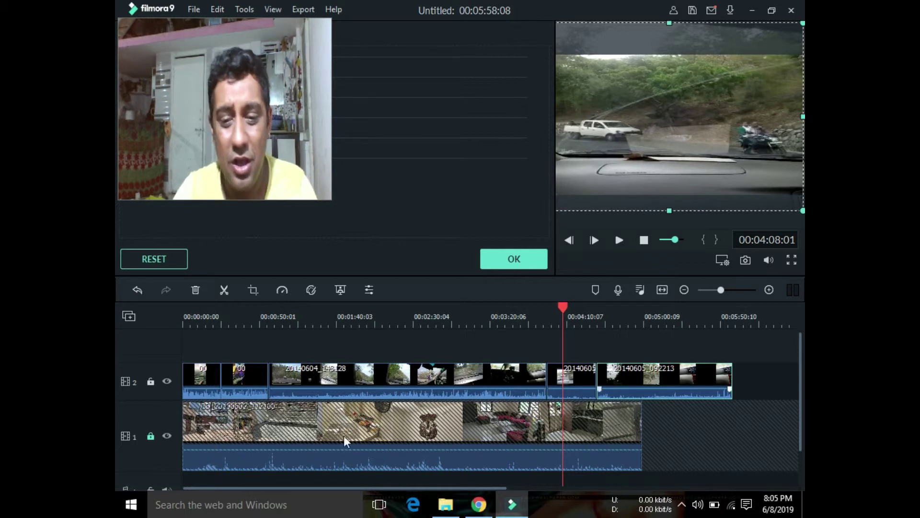
Step: Unlock video track 1, lock video track 2 instead, and return the playhead to 00:00:01:09
click(150, 435)
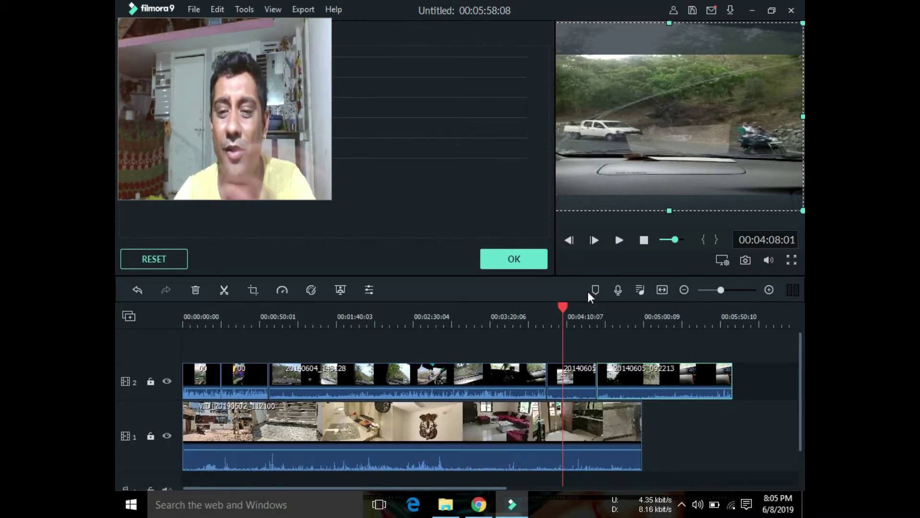
click(150, 381)
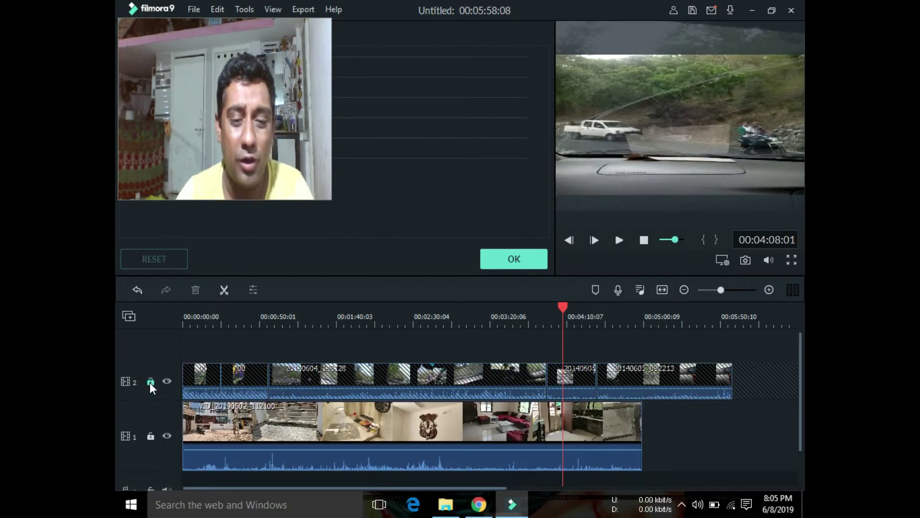
drag(564, 309, 185, 391)
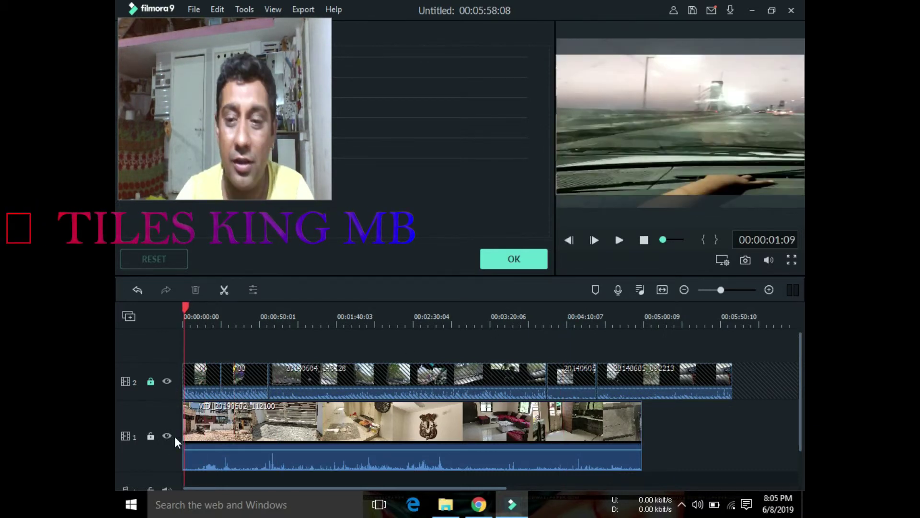
Step: Hide video track 2 to view the track 1 footage, then show and unlock track 2 again
click(220, 424)
click(167, 381)
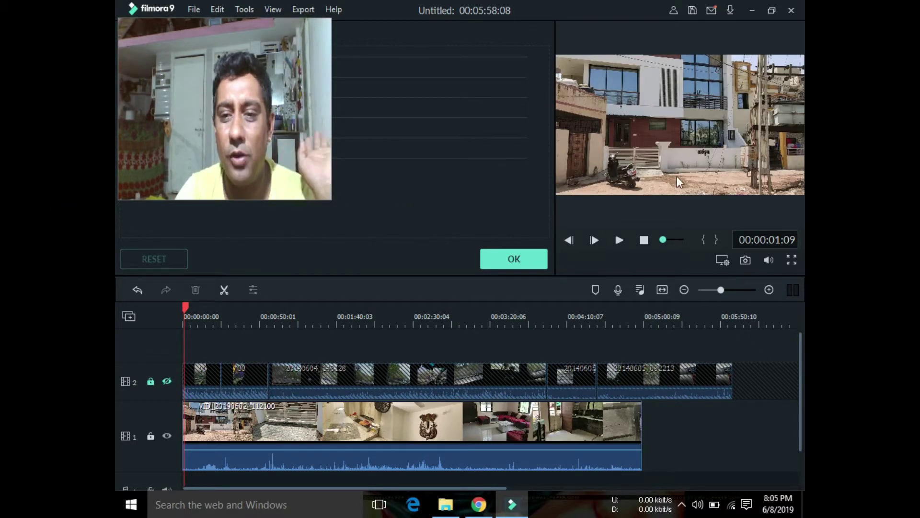
click(165, 381)
click(150, 381)
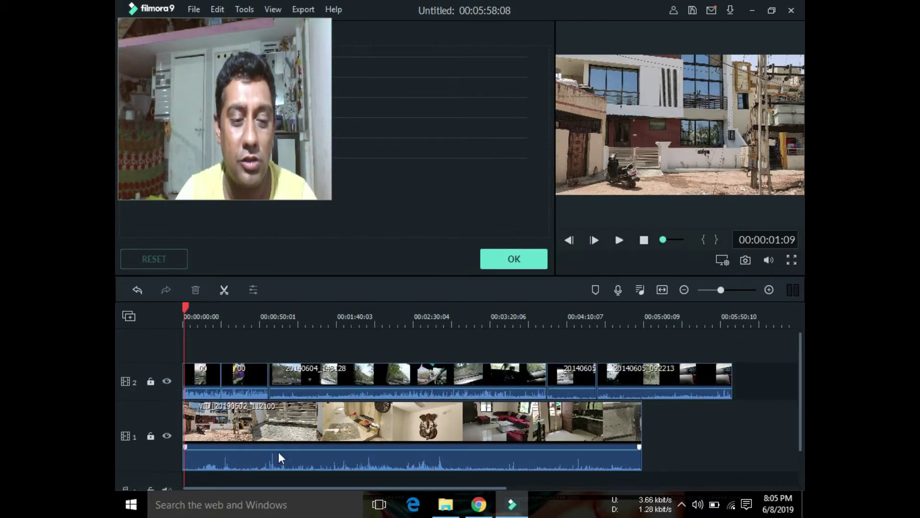
Step: Delete clip VID_20190502_112100 from video track 1 and play the remaining footage up to 00:00:09:16
click(275, 430)
right_click(276, 430)
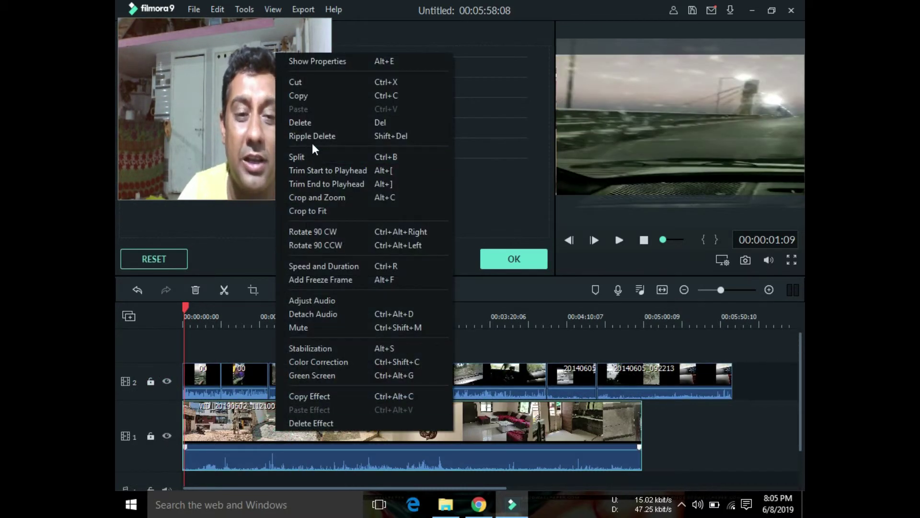
click(300, 121)
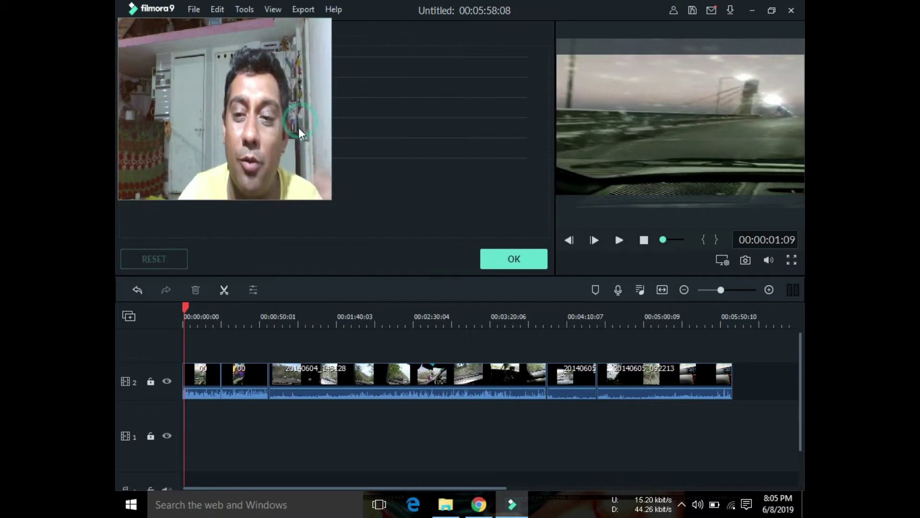
click(618, 239)
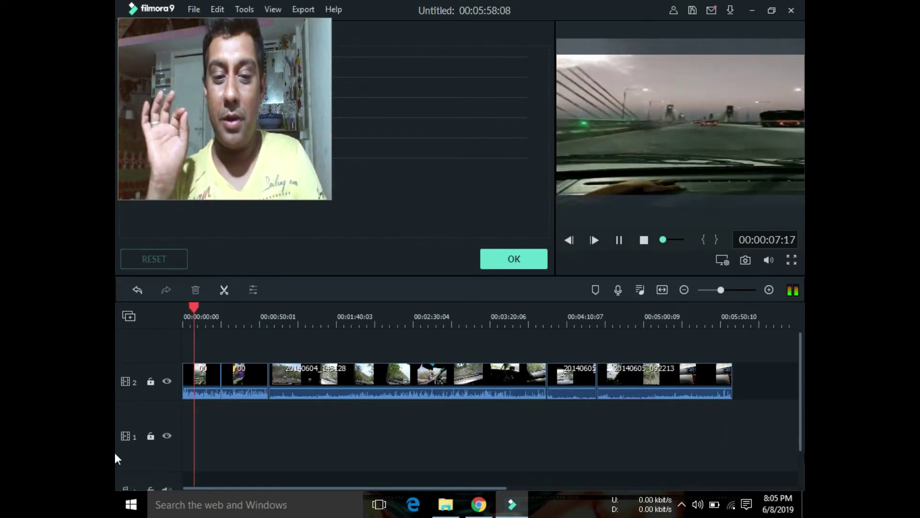
key(space)
Step: Open the speed options for the first clip on video track 2
click(207, 382)
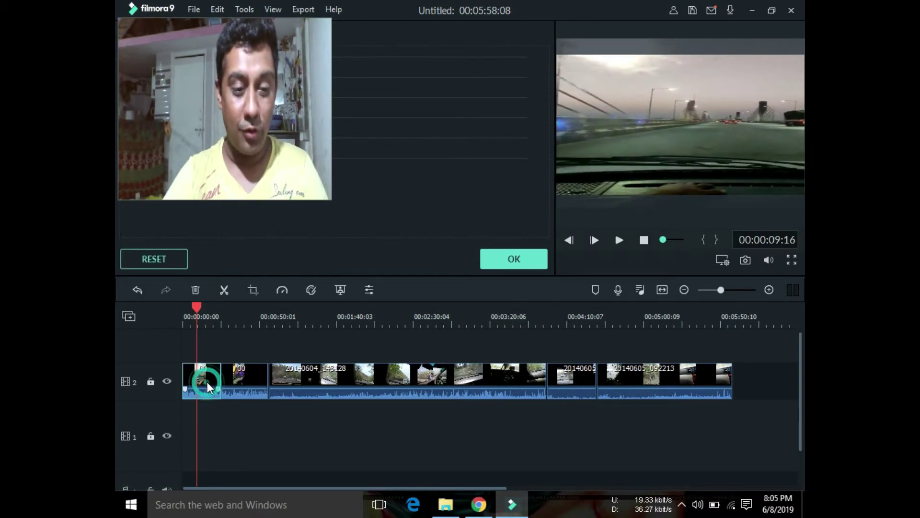
click(283, 290)
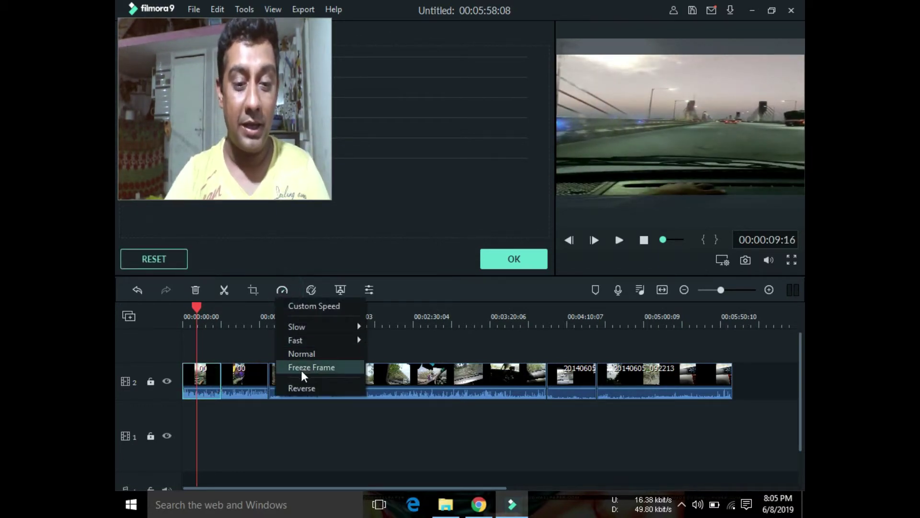
mouse_move(300, 341)
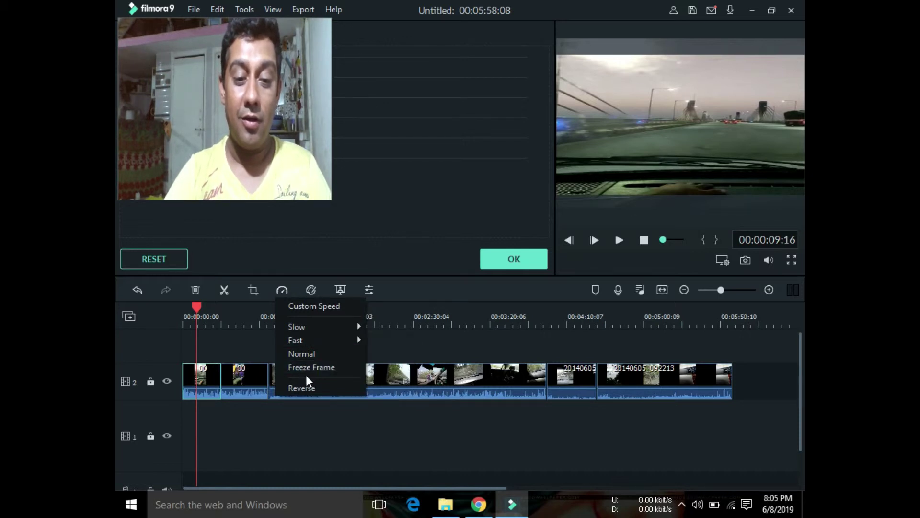